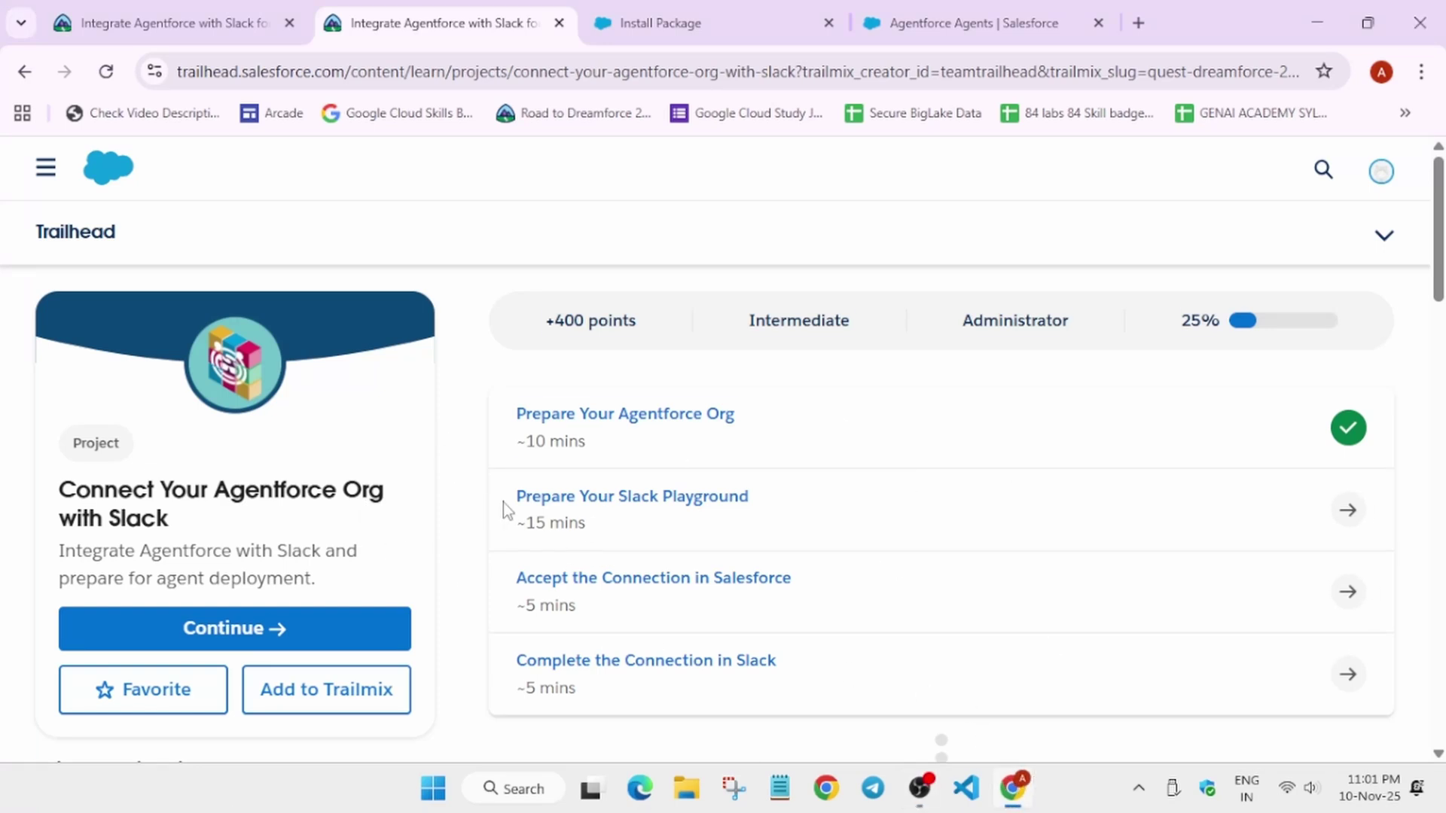
# Step: Close the leftover Install Package and Agentforce Agents tabs
pyautogui.moveTo(506, 512); pyautogui.dragTo(839, 507)
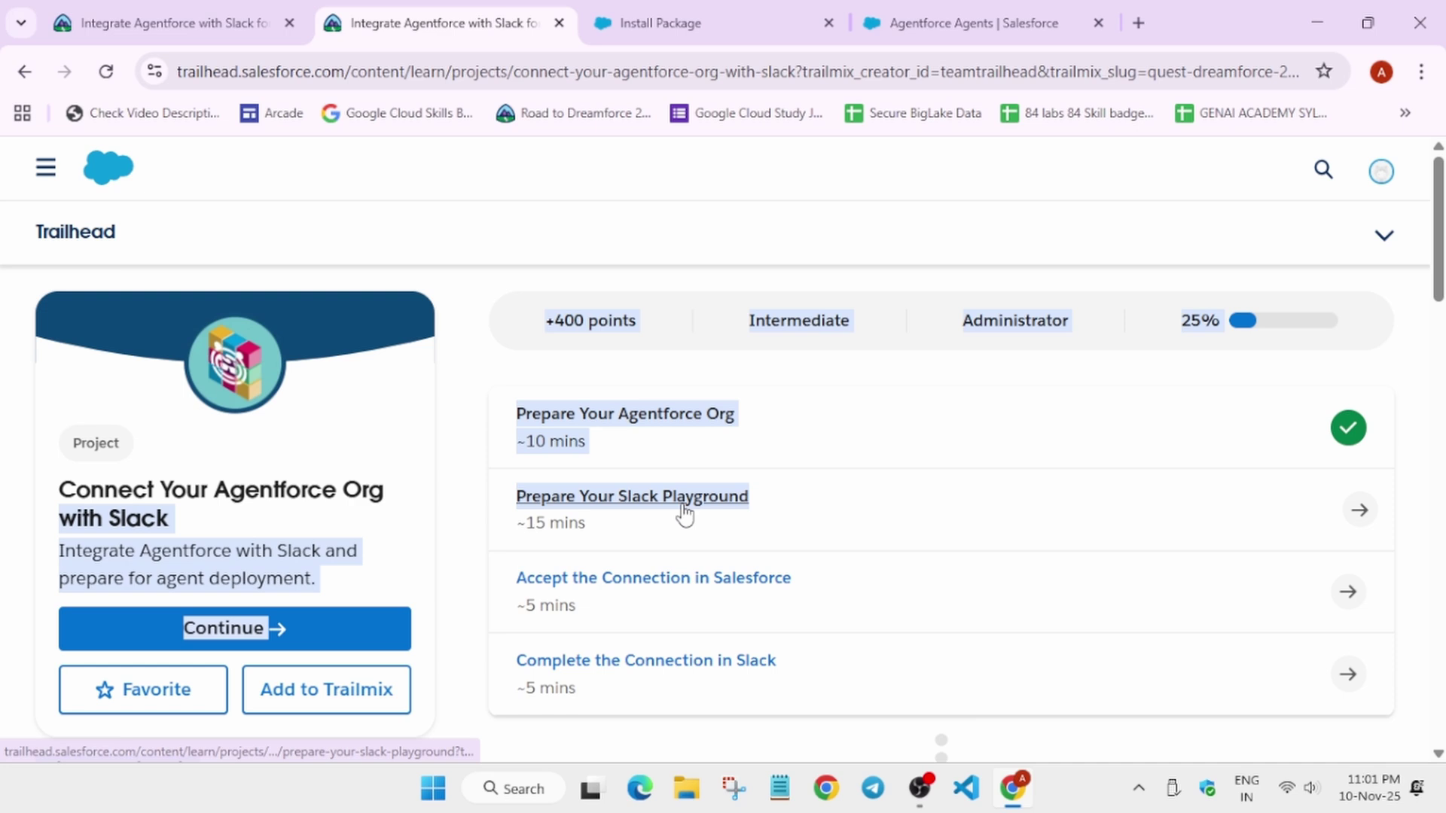
pyautogui.click(828, 23)
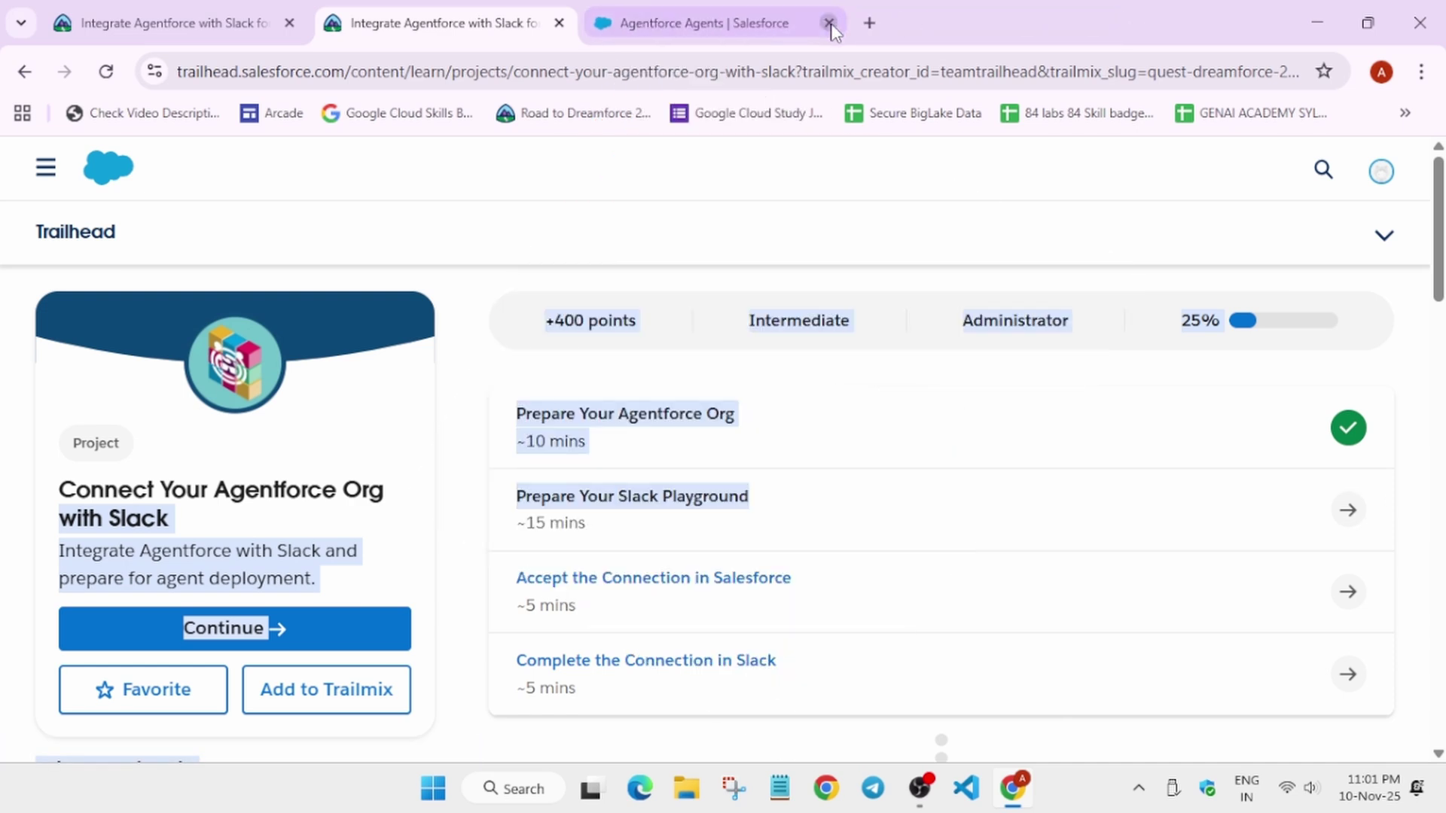
pyautogui.click(829, 22)
# Step: Go to the project's Prepare Your Slack Playground step
pyautogui.click(792, 230)
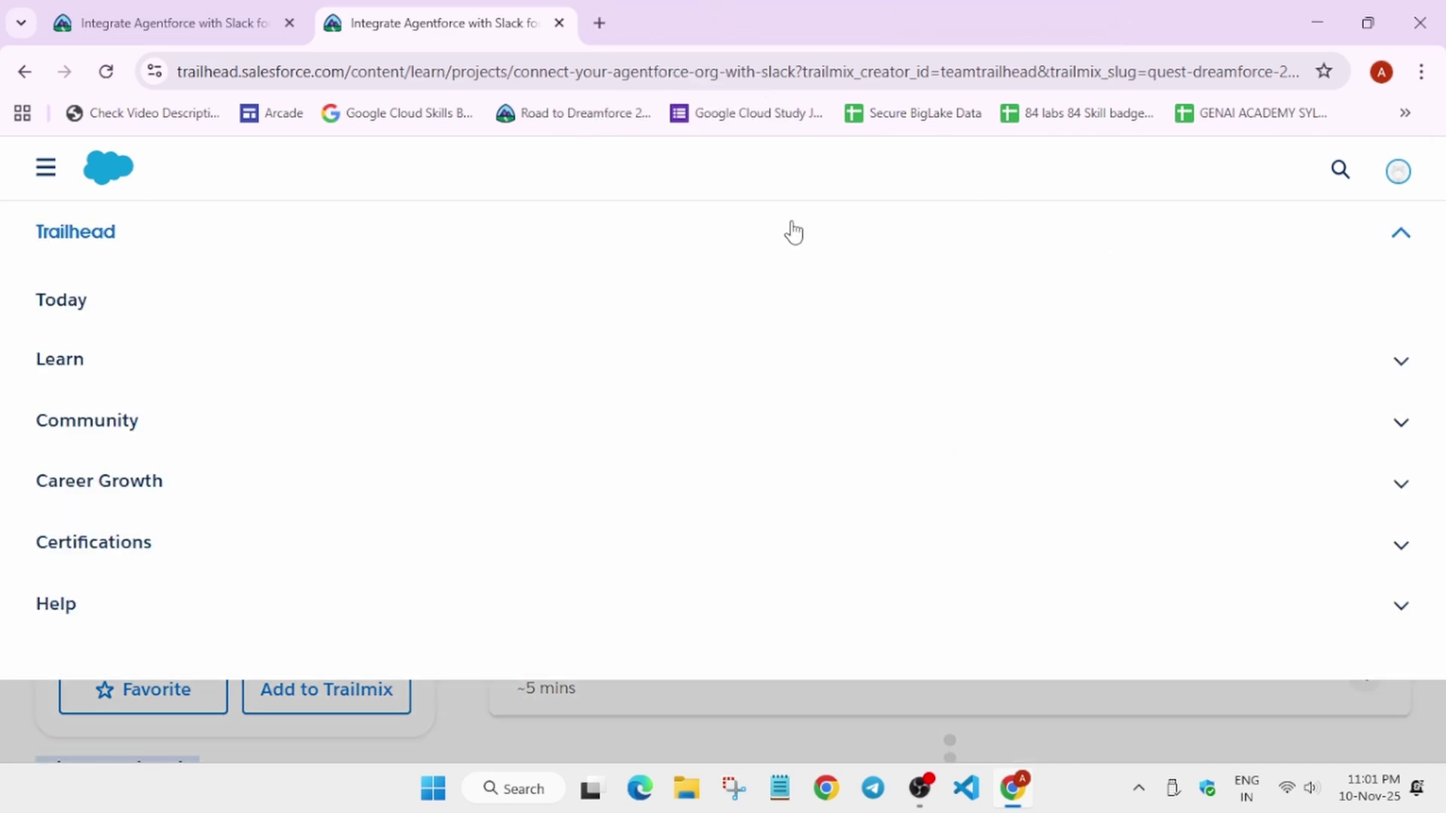
pyautogui.click(1403, 235)
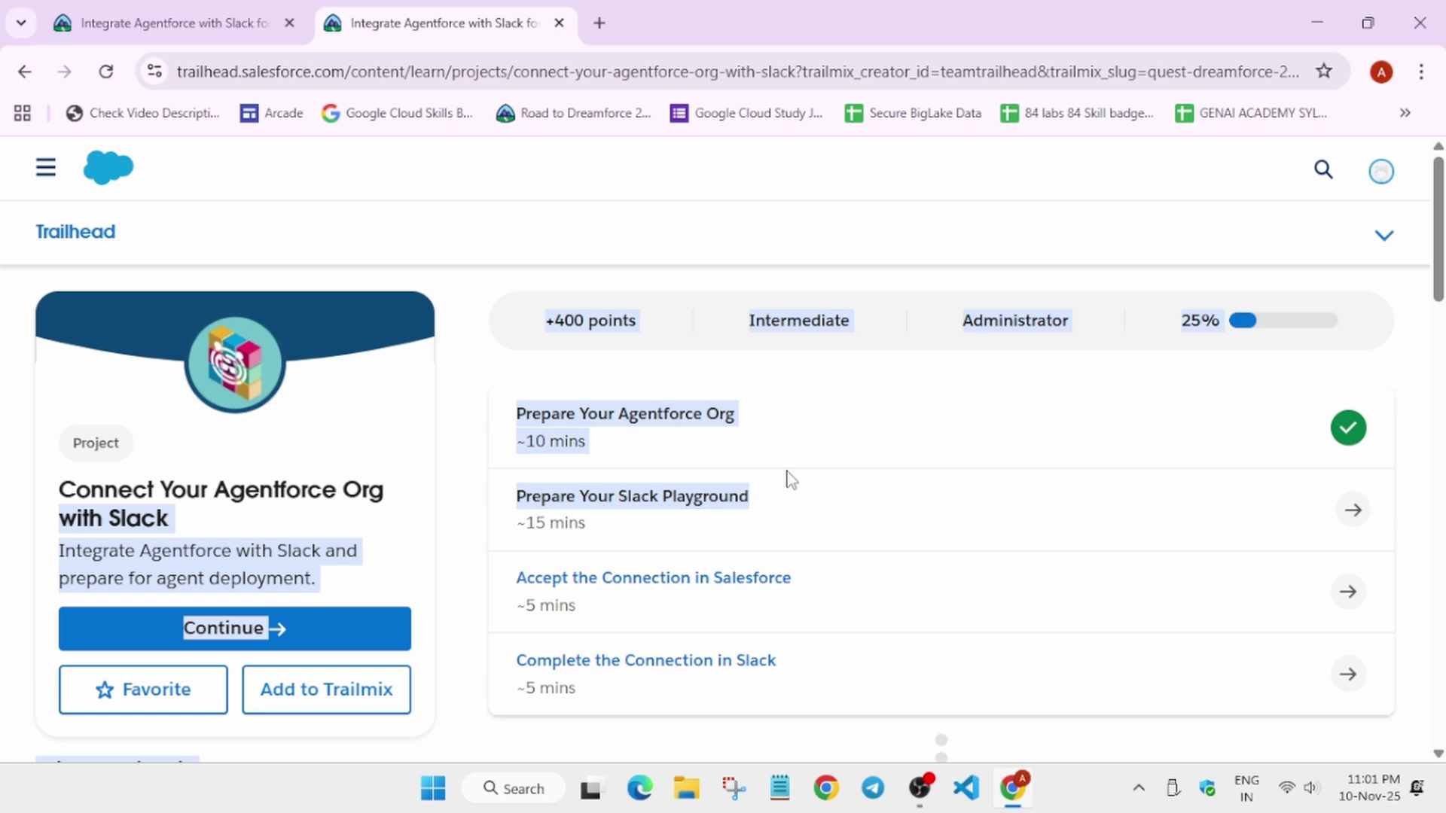
pyautogui.click(733, 506)
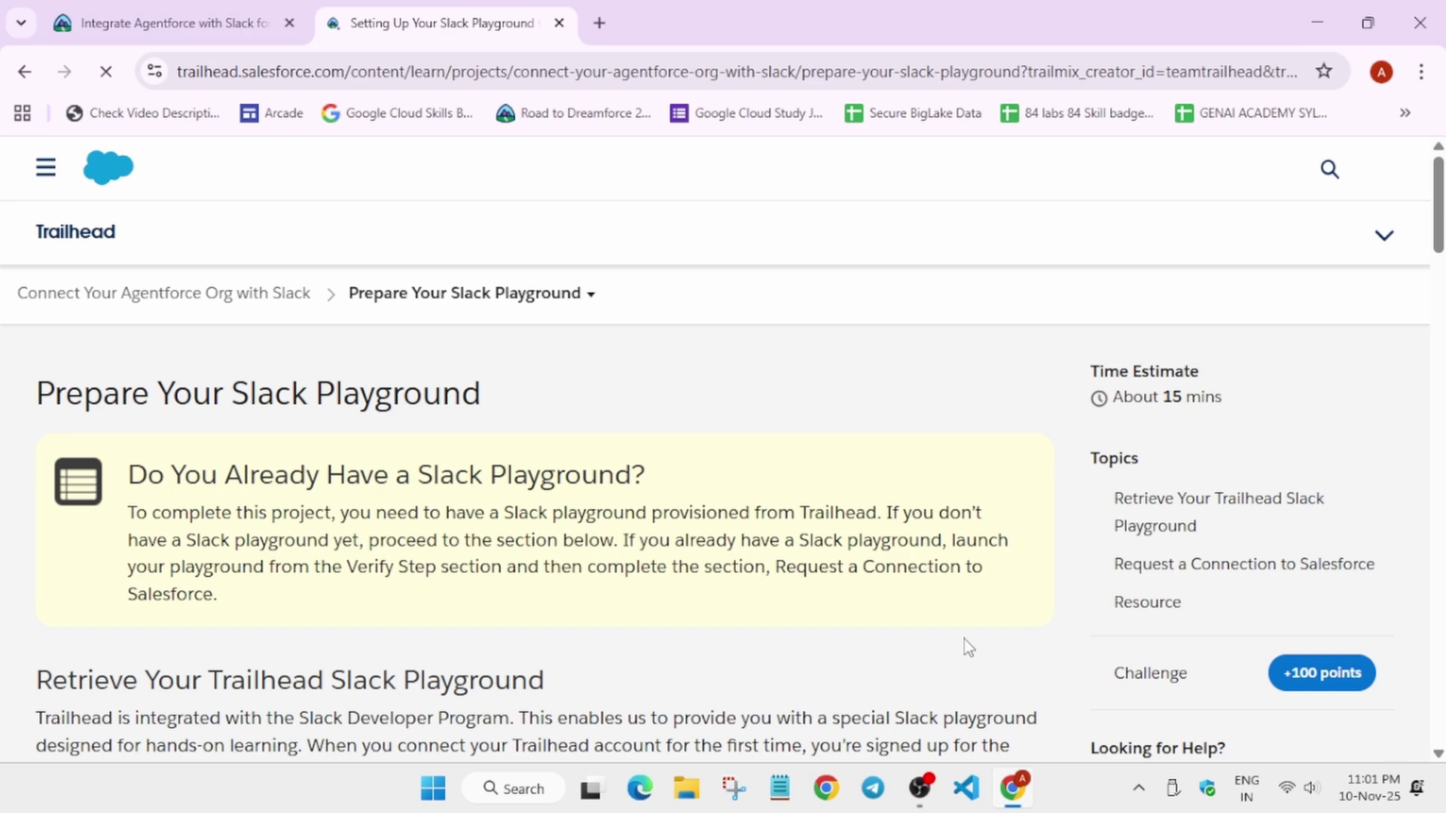
# Step: Pick the account email, accept the Developer Terms and Newsletter, and create the Slack playground
pyautogui.click(1179, 678)
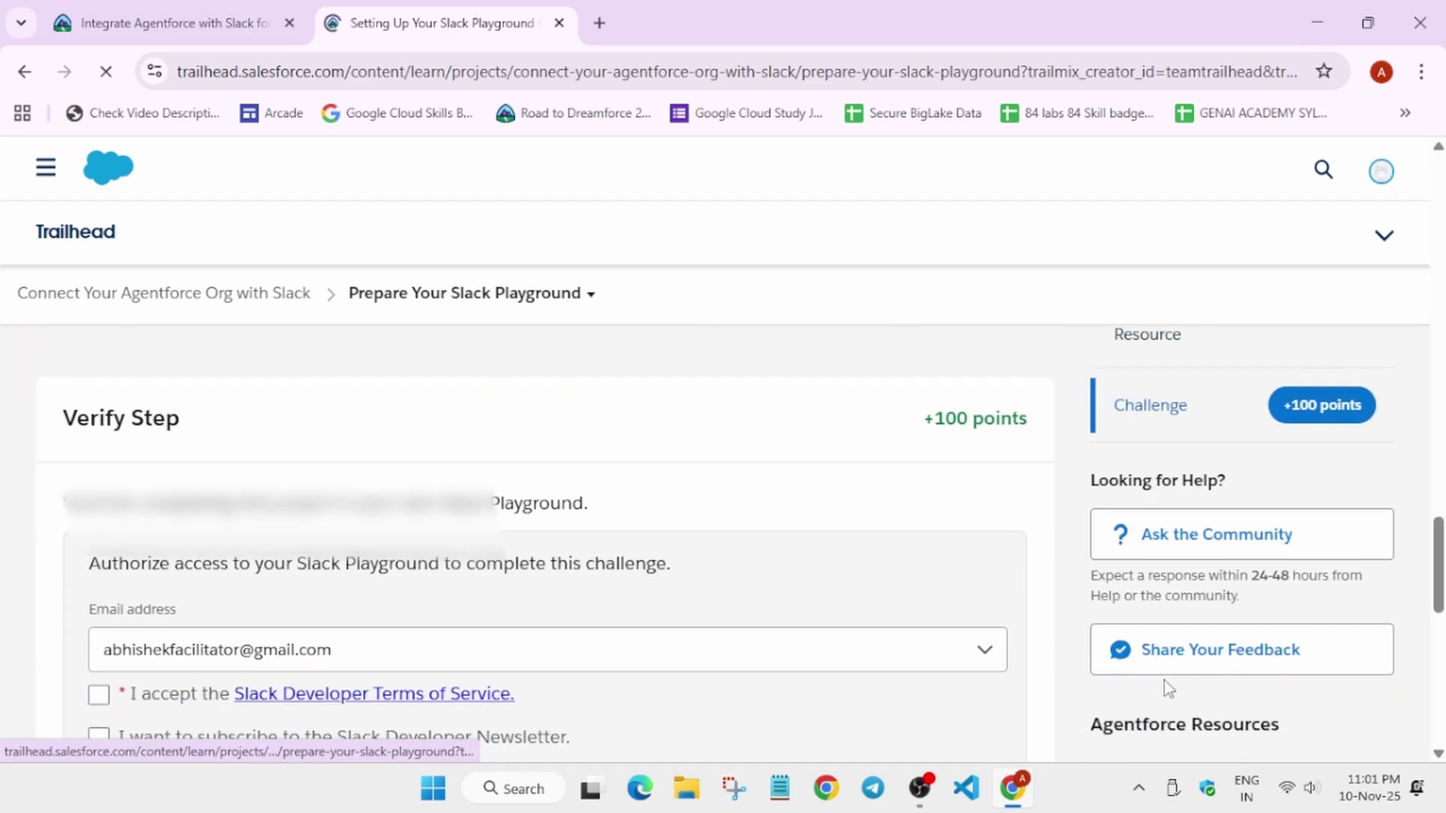
pyautogui.click(795, 666)
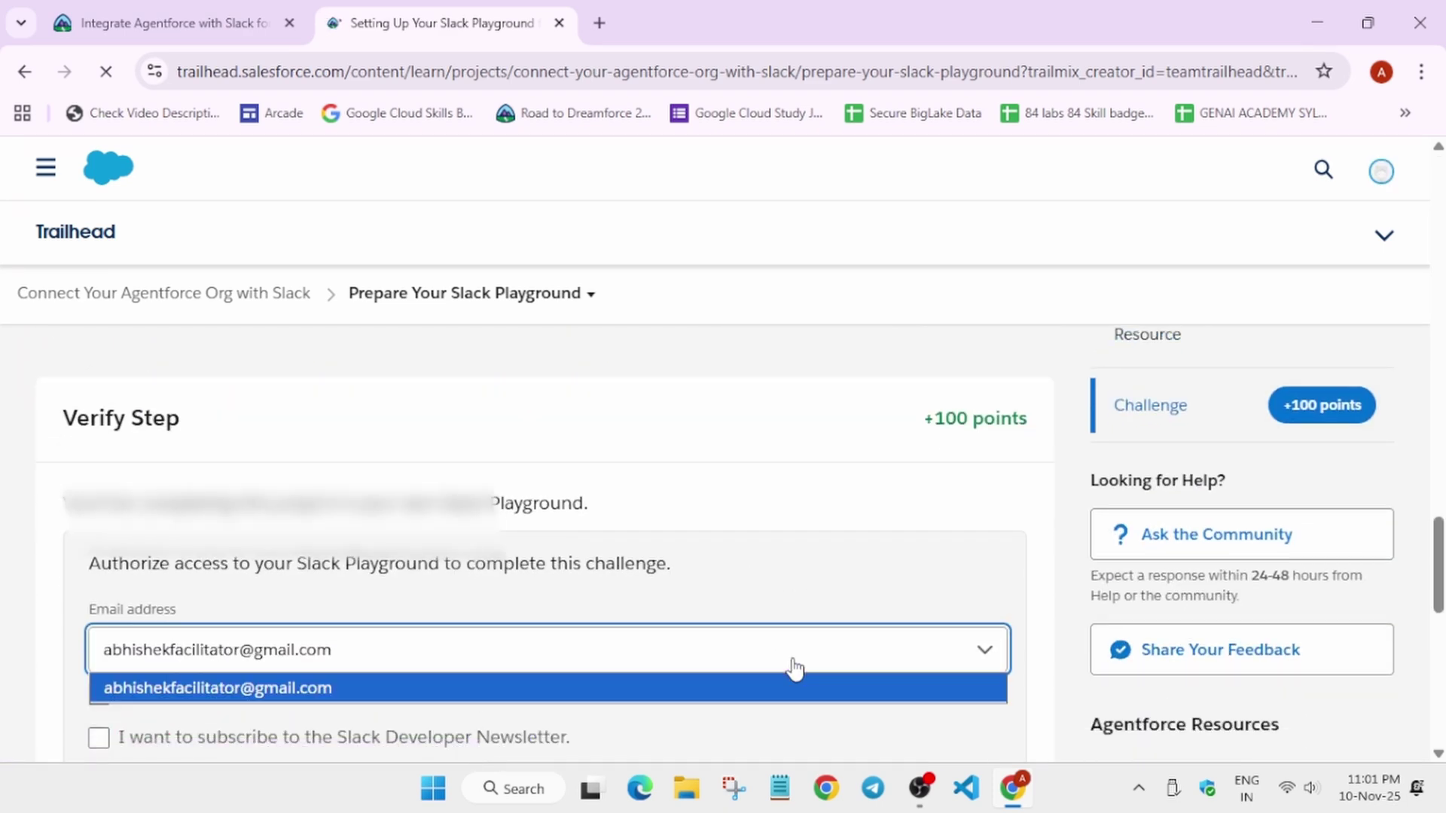
pyautogui.click(794, 666)
pyautogui.scroll(-2, 421, 546)
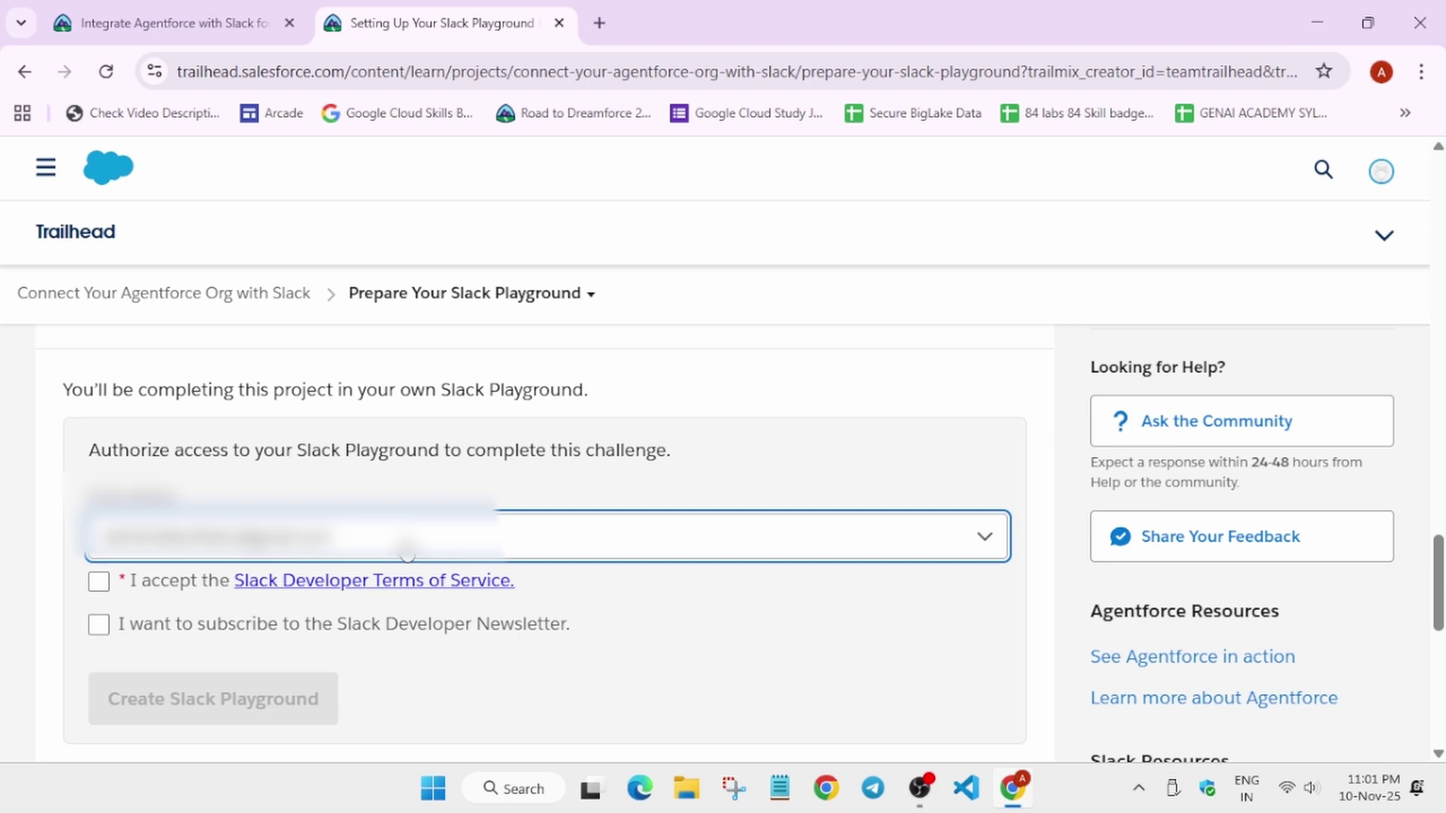
pyautogui.click(102, 593)
pyautogui.click(104, 595)
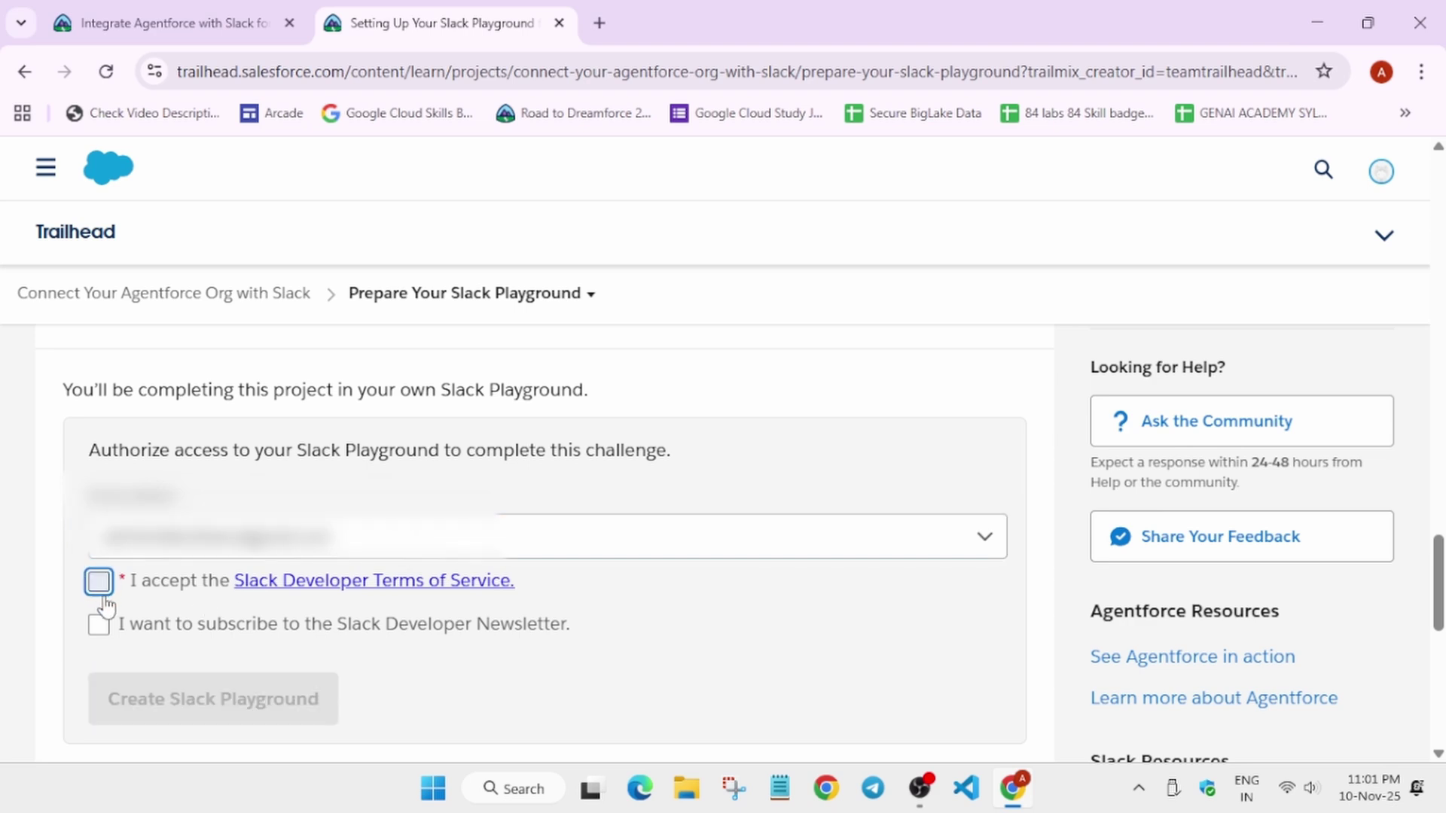
pyautogui.click(98, 625)
pyautogui.click(98, 582)
pyautogui.click(261, 692)
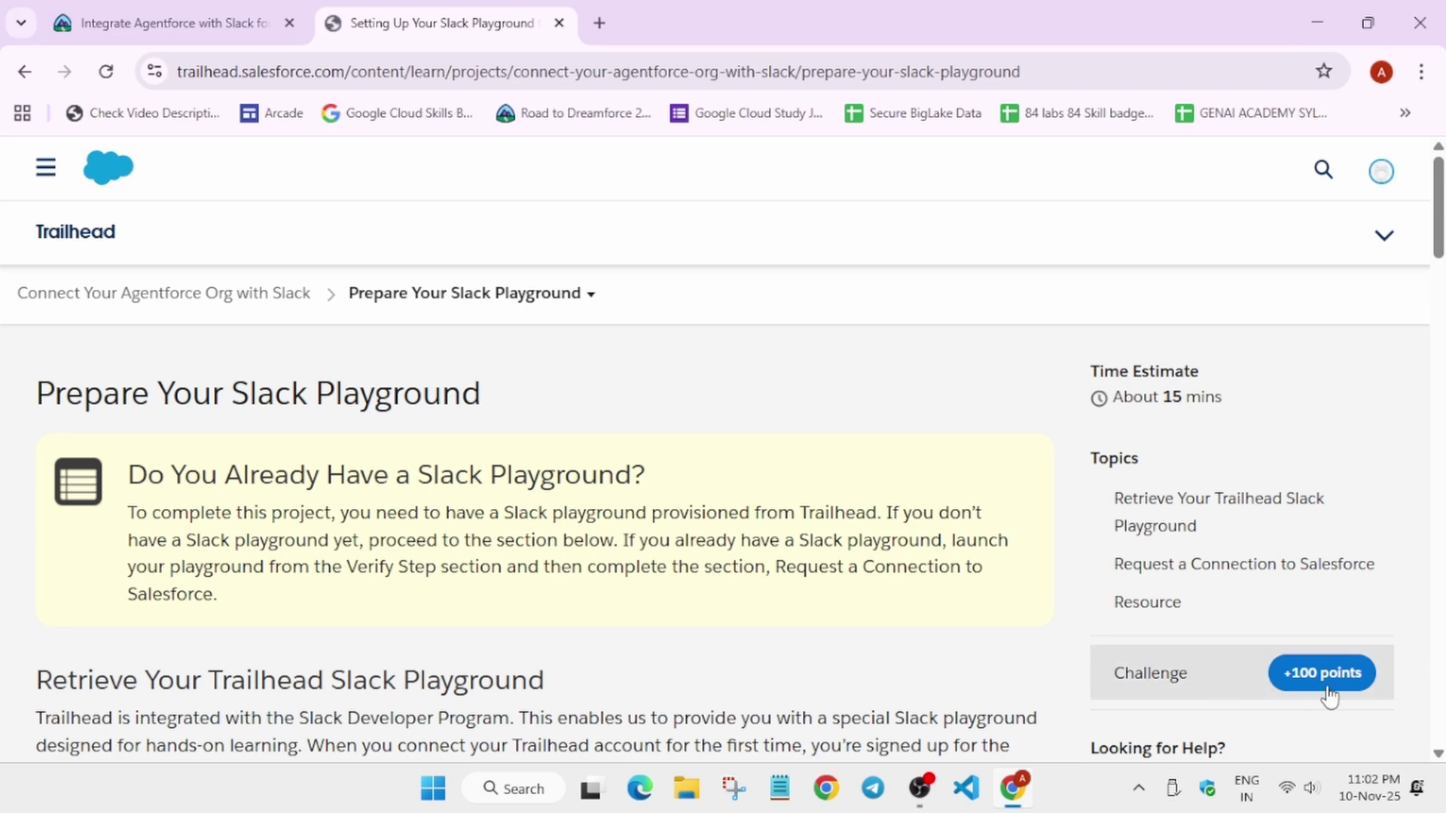
# Step: Launch the new Slack playground from the Verify Step challenge section
pyautogui.click(1202, 681)
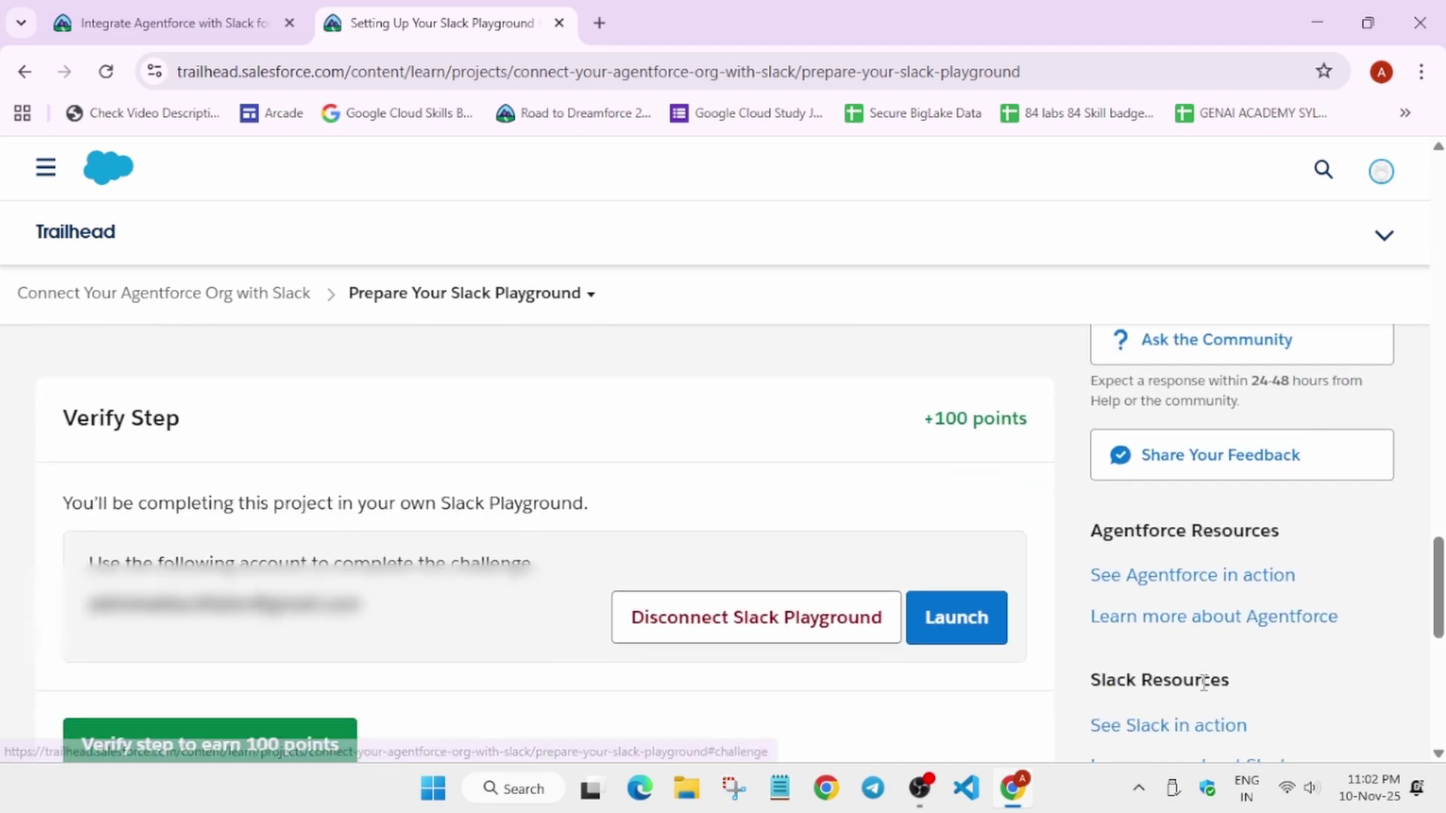
pyautogui.click(982, 645)
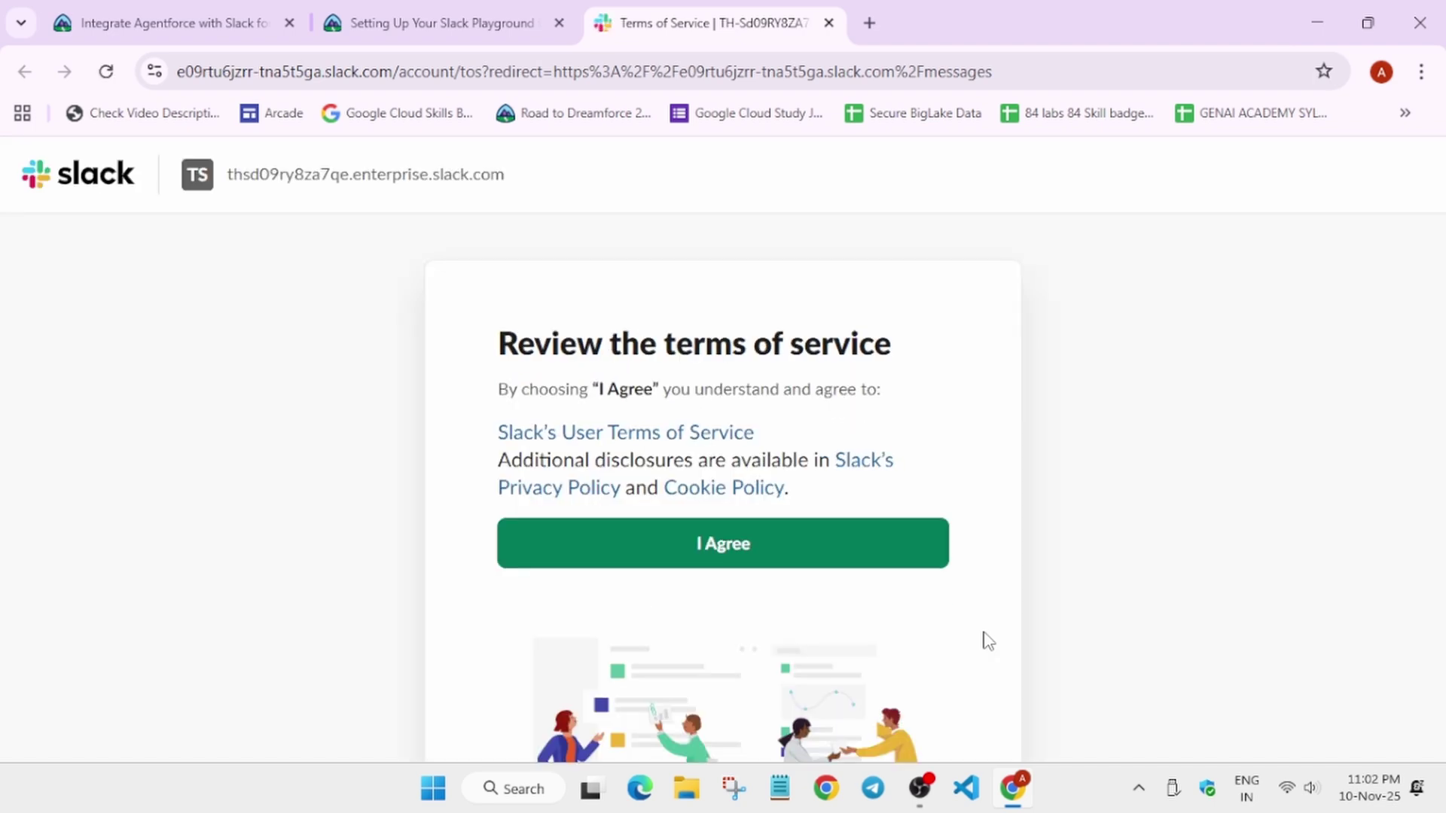
# Step: Agree to Slack's terms of service and enter the playground workspace
pyautogui.click(844, 547)
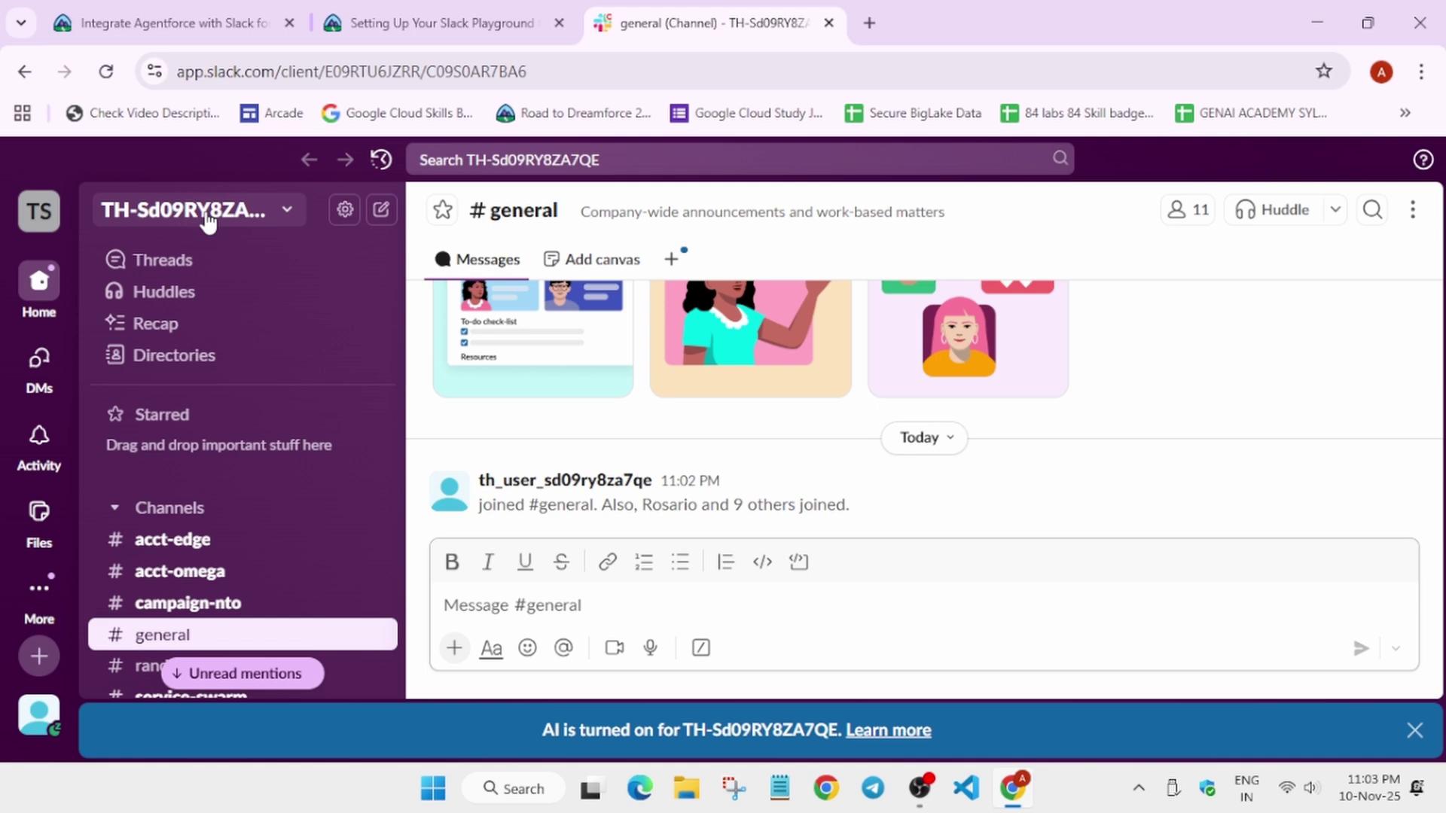
# Step: Go to the Salesforce organizations admin page from the workspace's Tools & settings menu
pyautogui.click(258, 218)
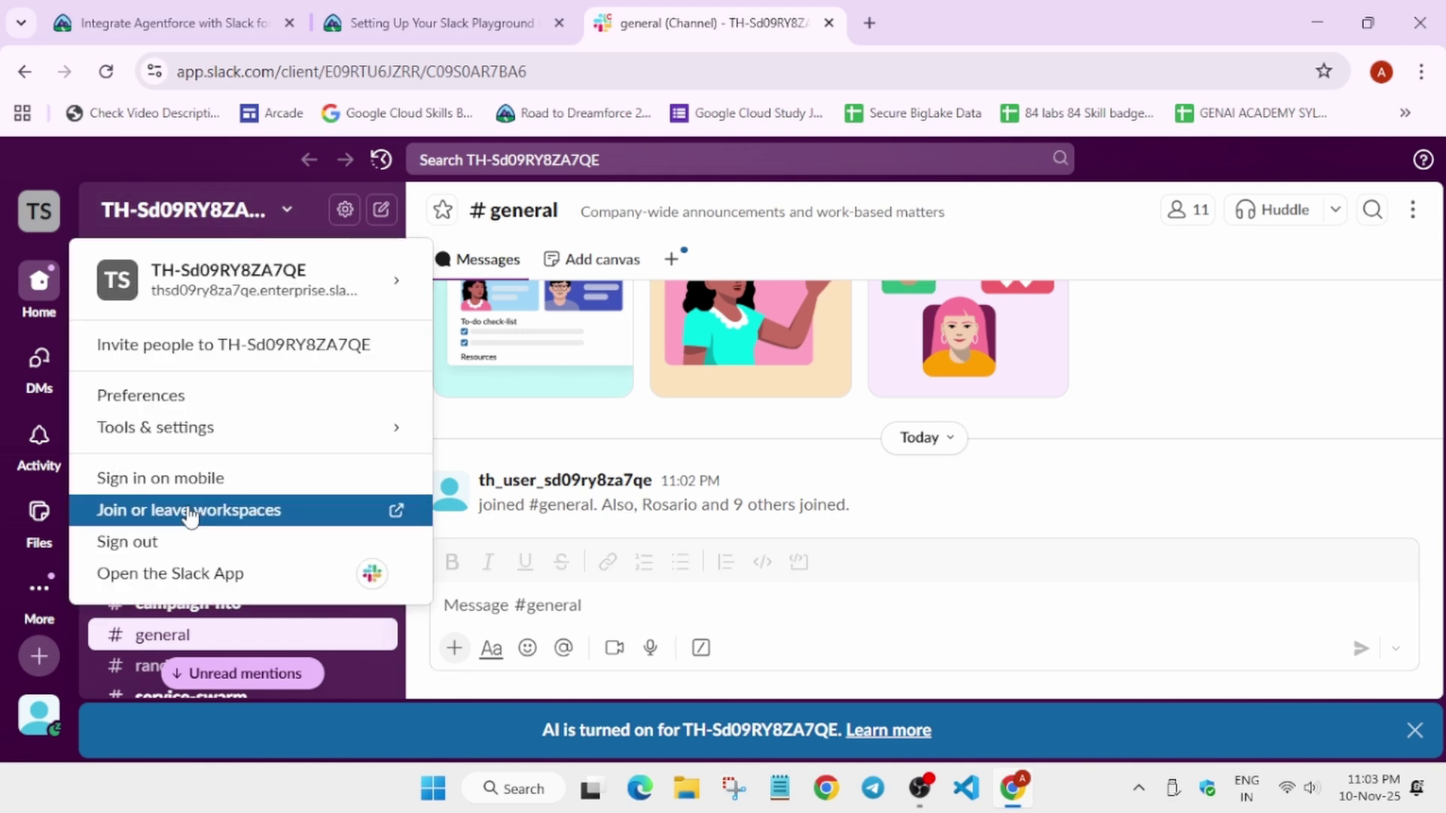
pyautogui.moveTo(199, 435)
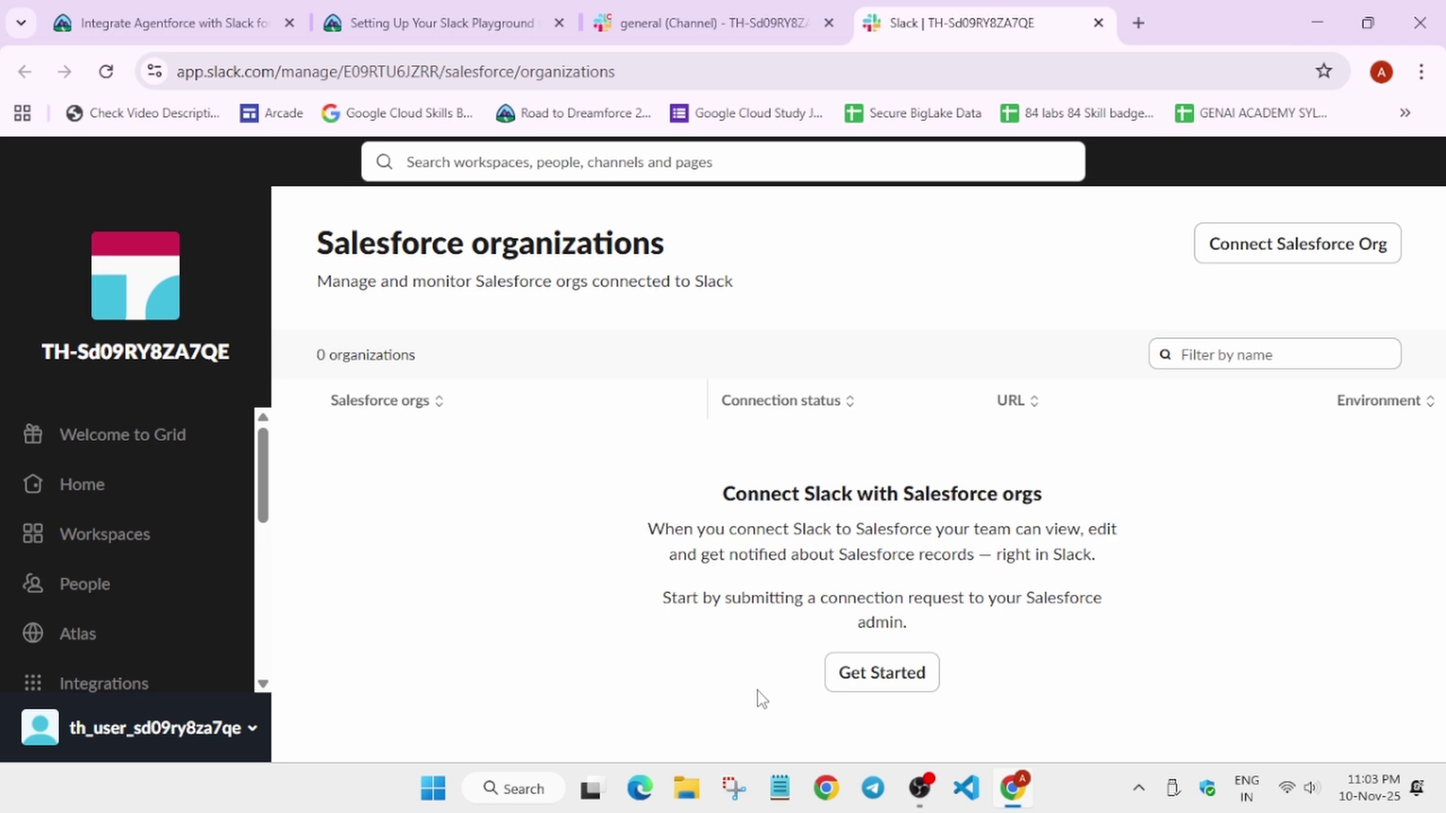
# Step: Start the Connect a Salesforce Org dialog at its URL field, then return to Trailhead
pyautogui.click(891, 687)
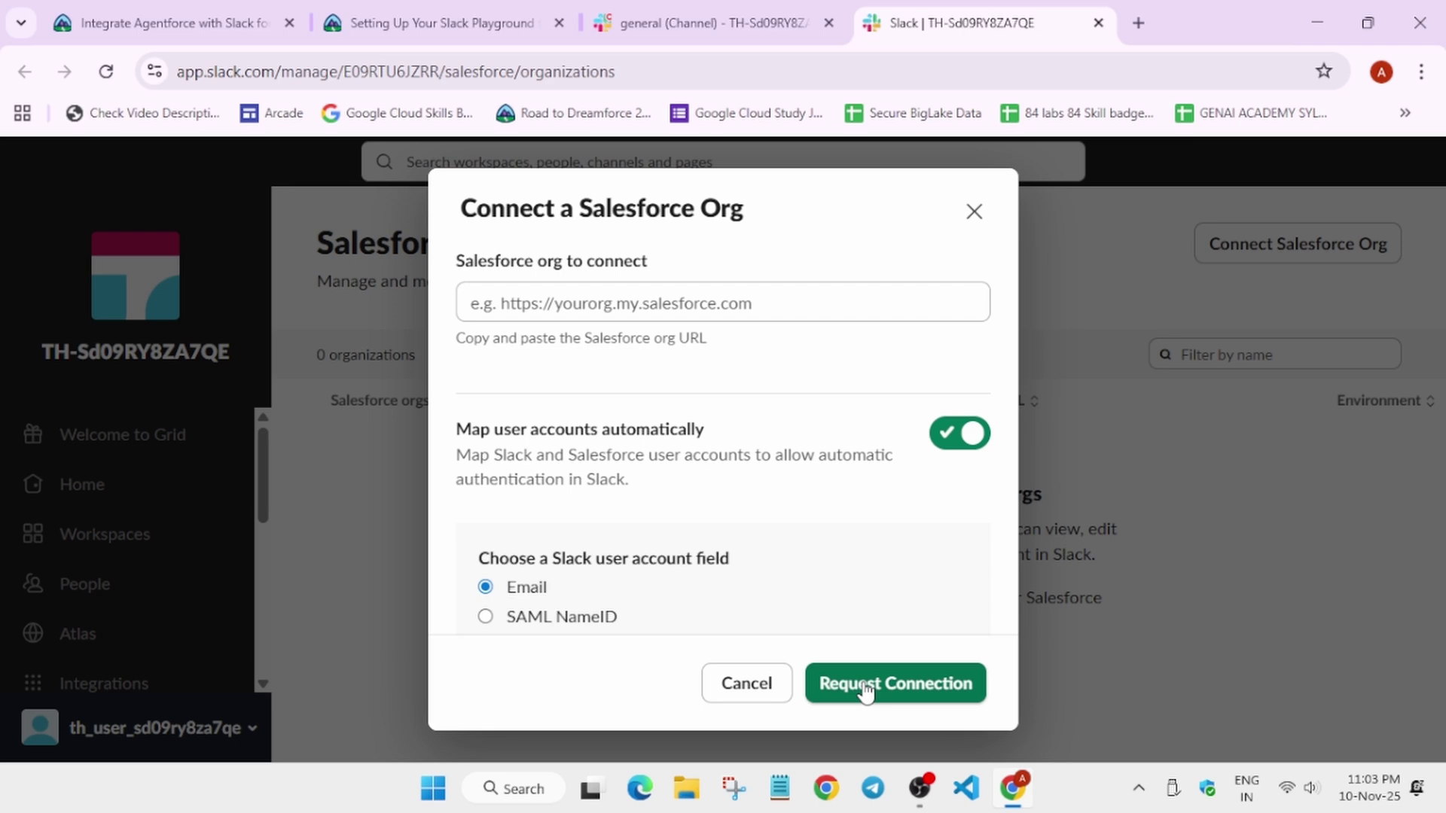
pyautogui.click(819, 300)
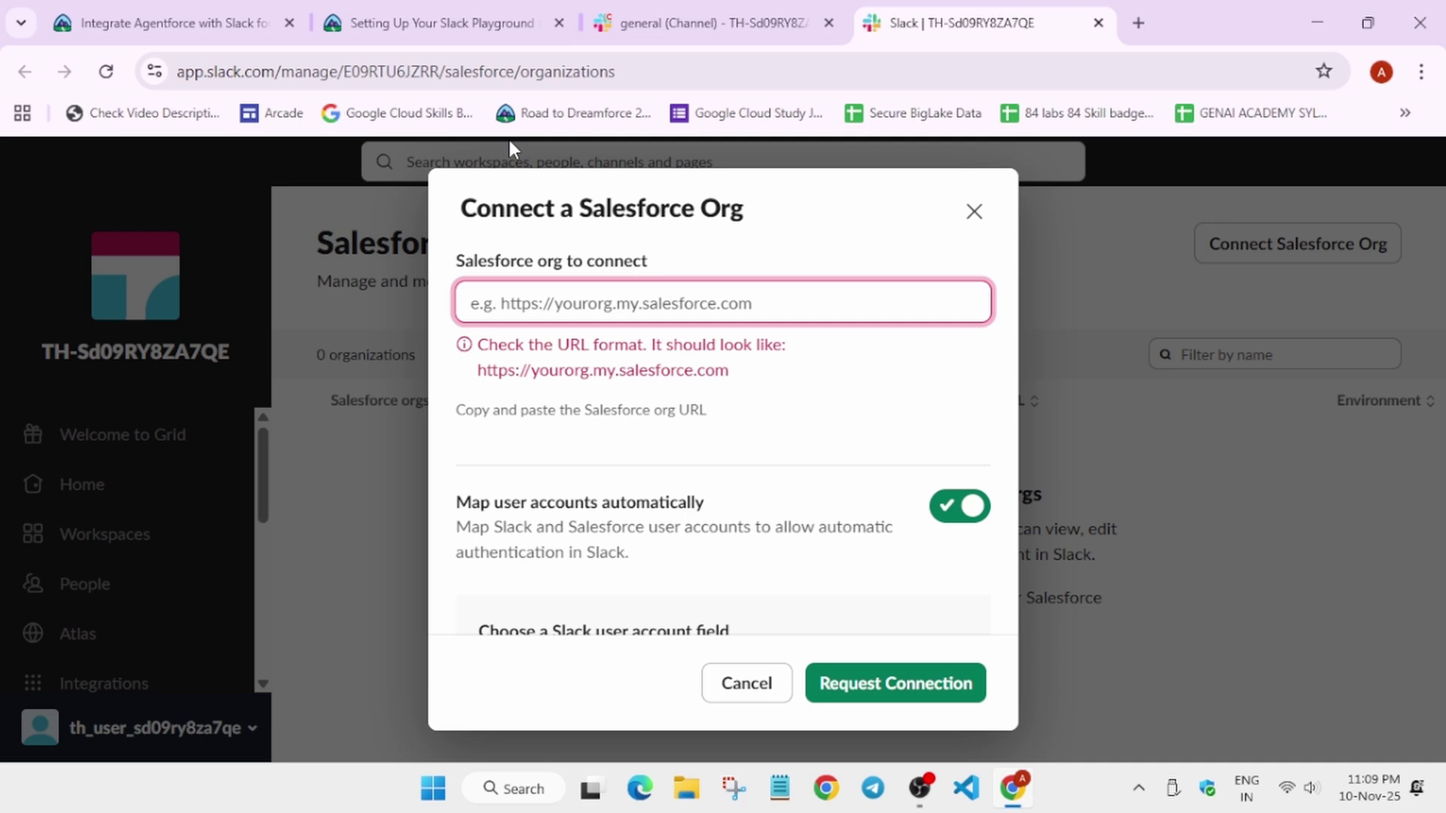
pyautogui.click(452, 22)
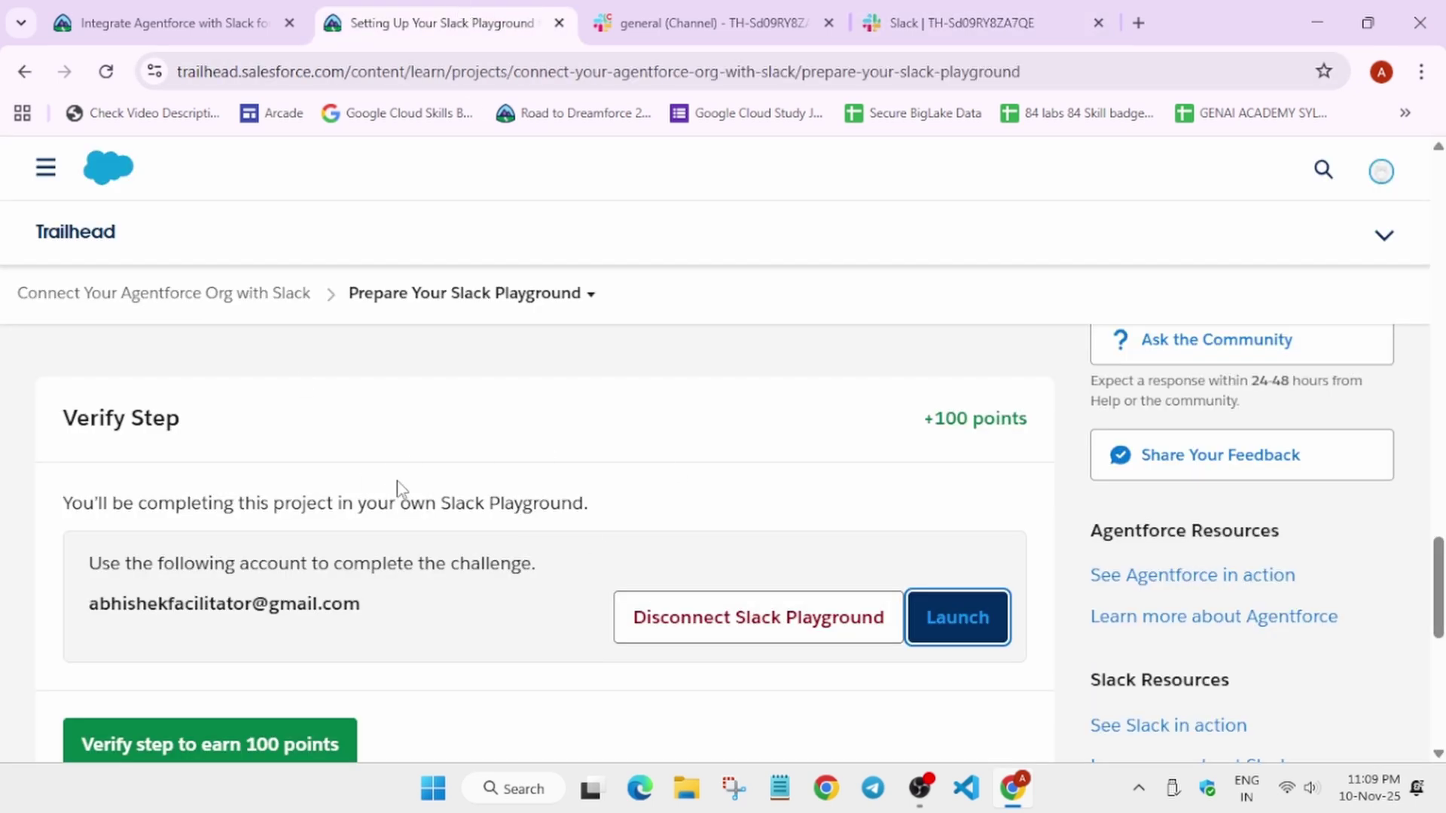
# Step: Bring up the Prepare Your Agentforce Org step in a new browser tab
pyautogui.click(592, 300)
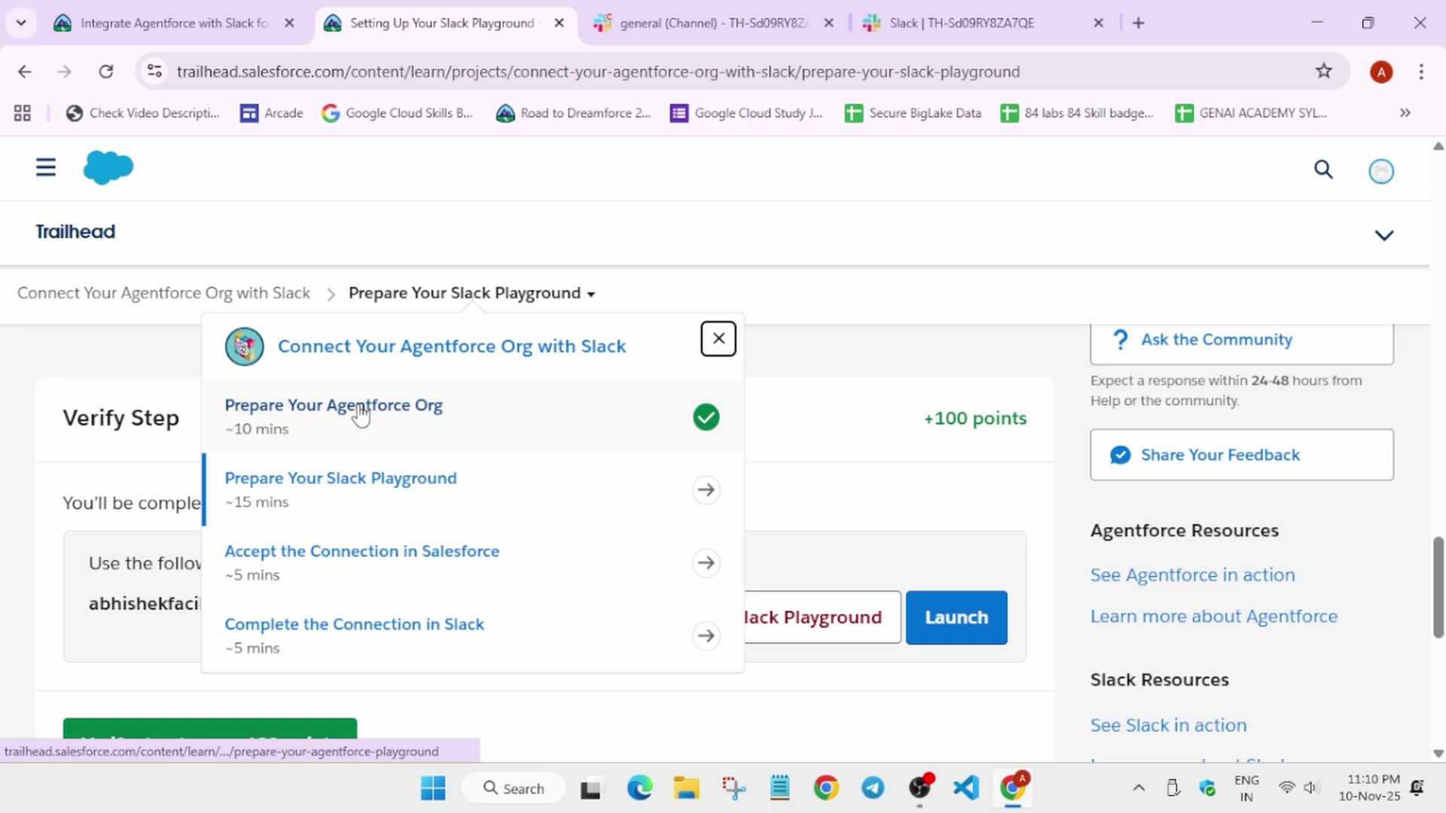
pyautogui.scroll(3, 362, 414)
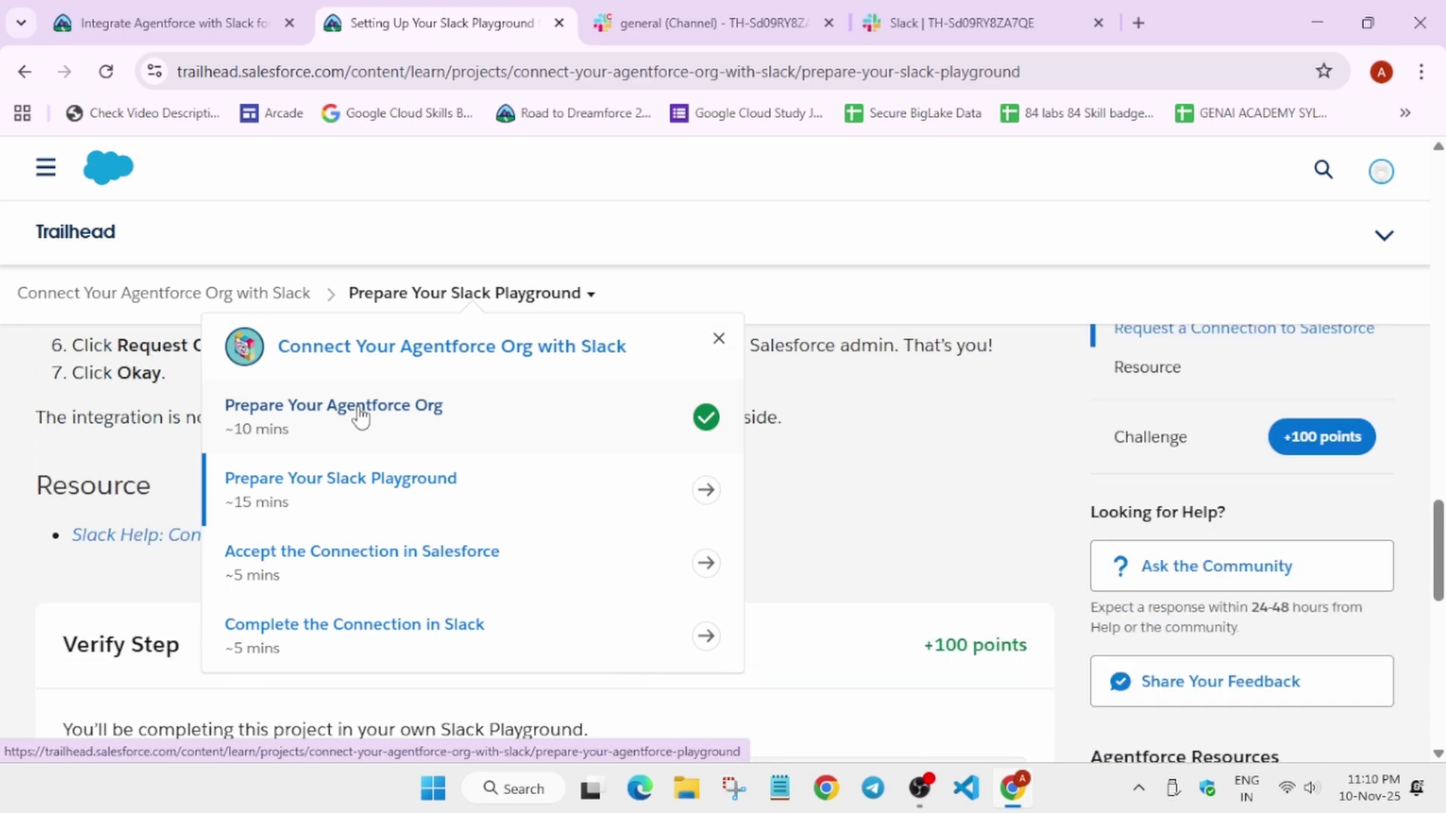
pyautogui.rightClick(357, 416)
pyautogui.click(435, 433)
pyautogui.scroll(-5, 819, 511)
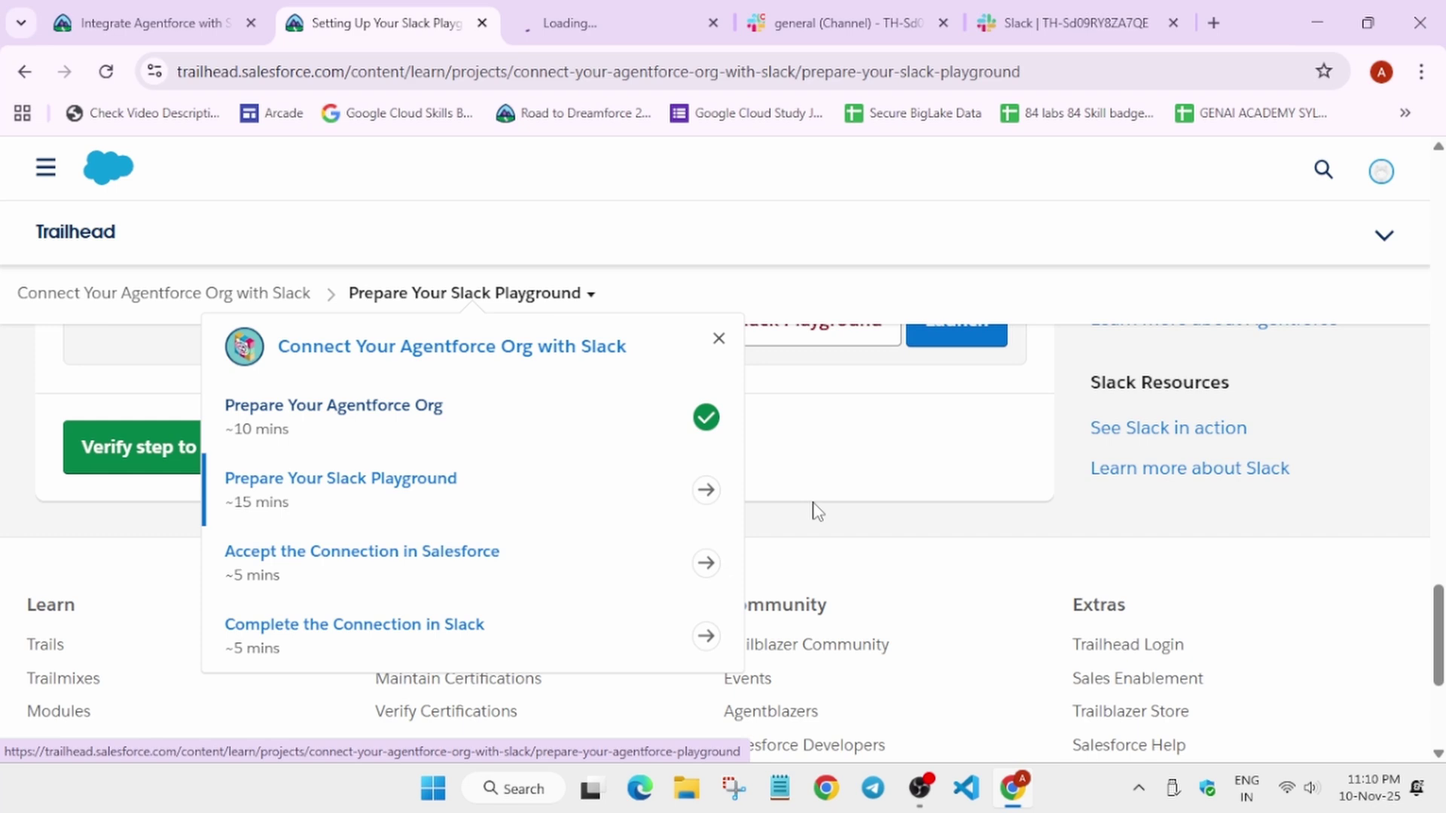
pyautogui.scroll(3, 791, 603)
pyautogui.click(788, 623)
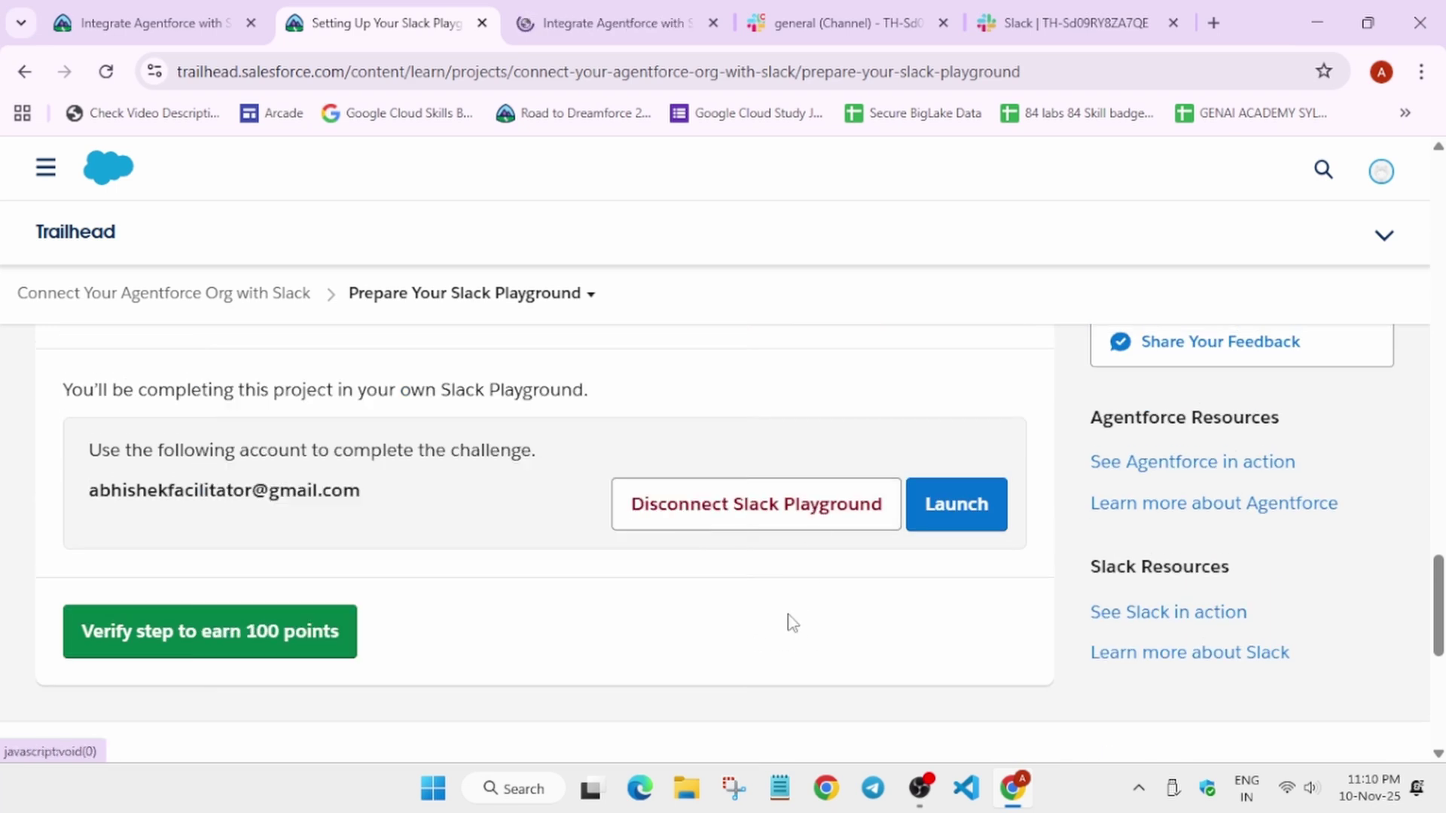
pyautogui.click(655, 21)
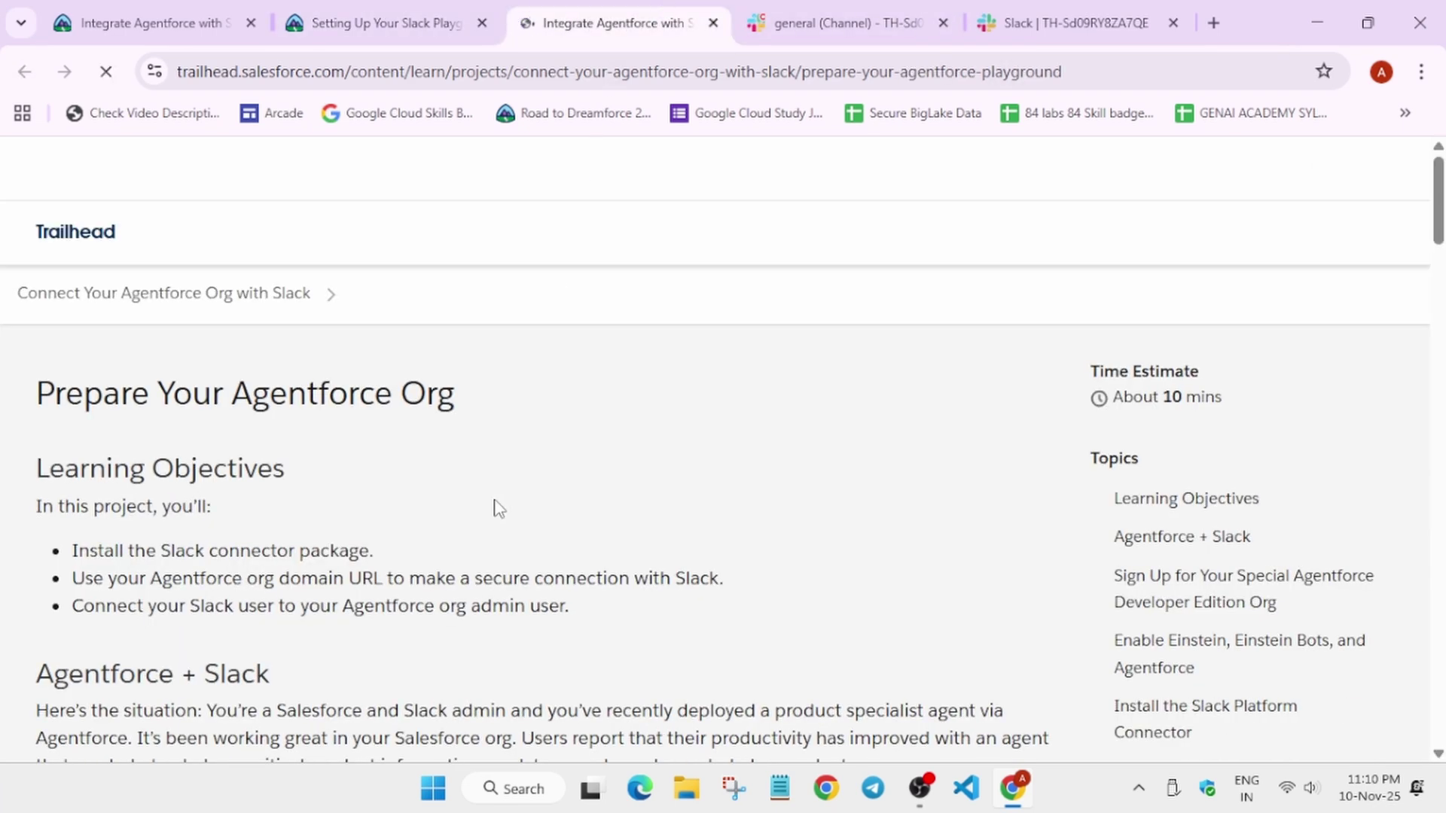
# Step: Retake the Prepare Your Agentforce Org step and launch its hands-on org
pyautogui.scroll(-18, 498, 511)
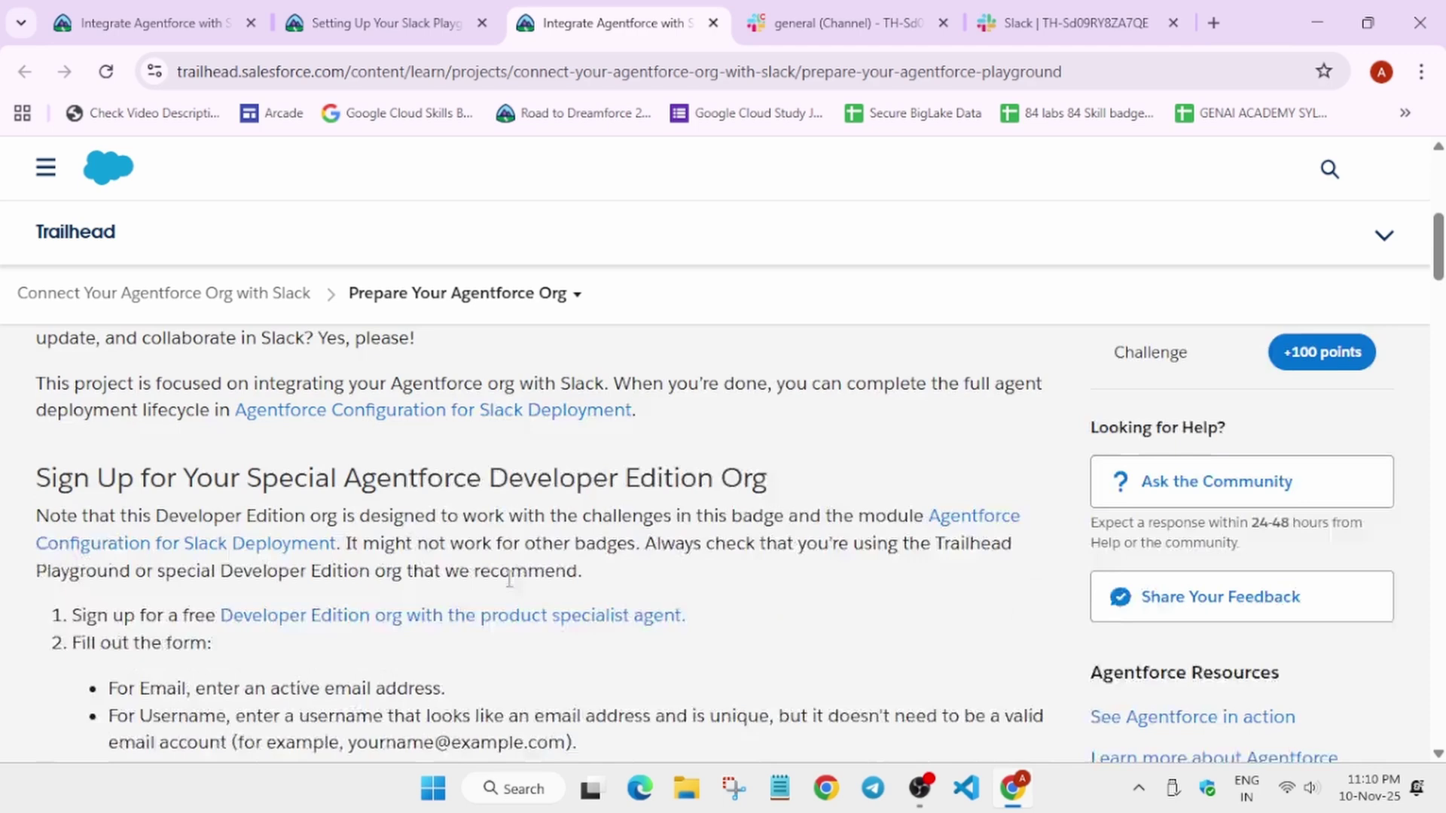
pyautogui.moveTo(1439, 386); pyautogui.dragTo(1439, 682)
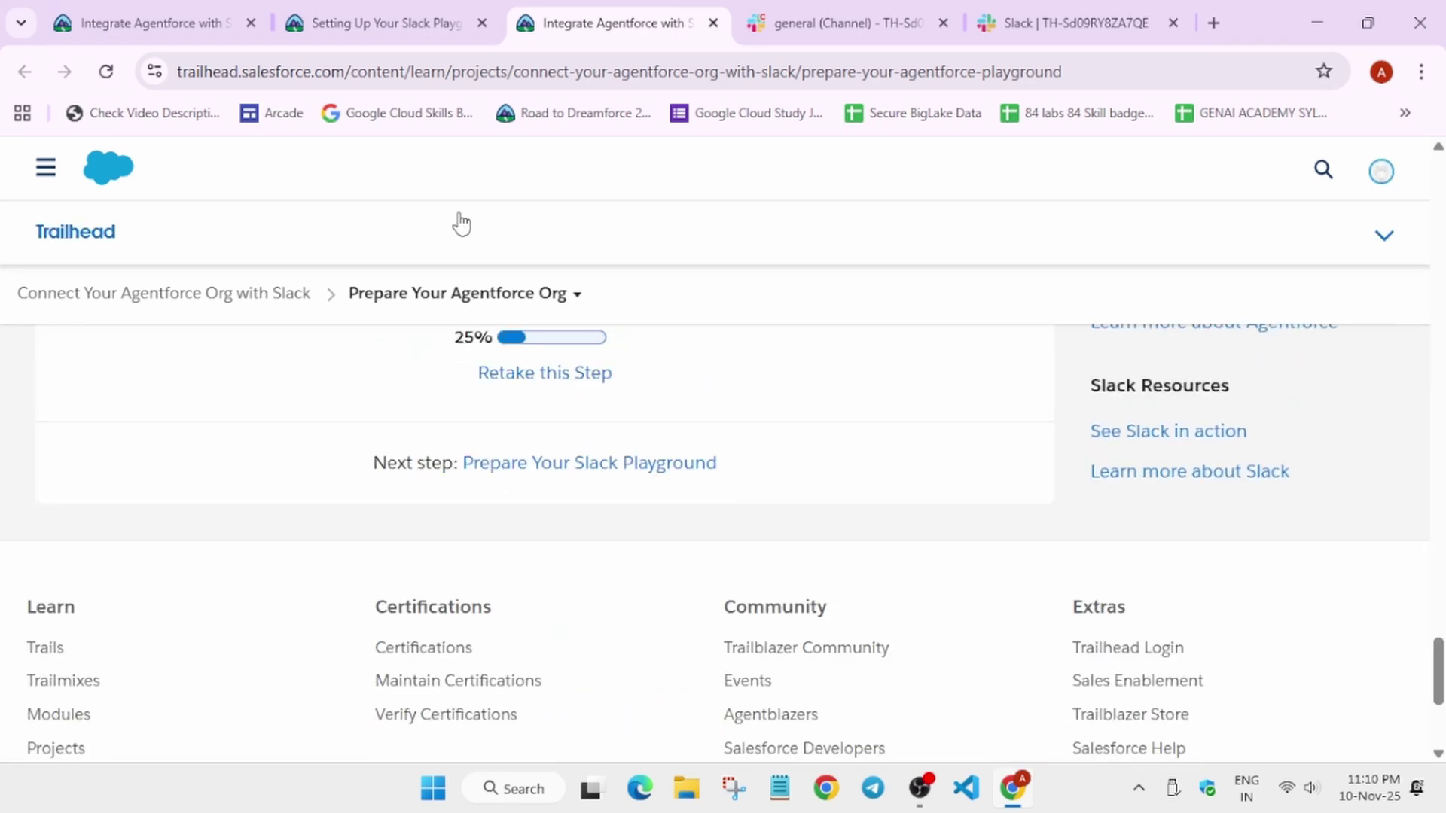
pyautogui.scroll(4, 580, 452)
pyautogui.scroll(-1, 570, 608)
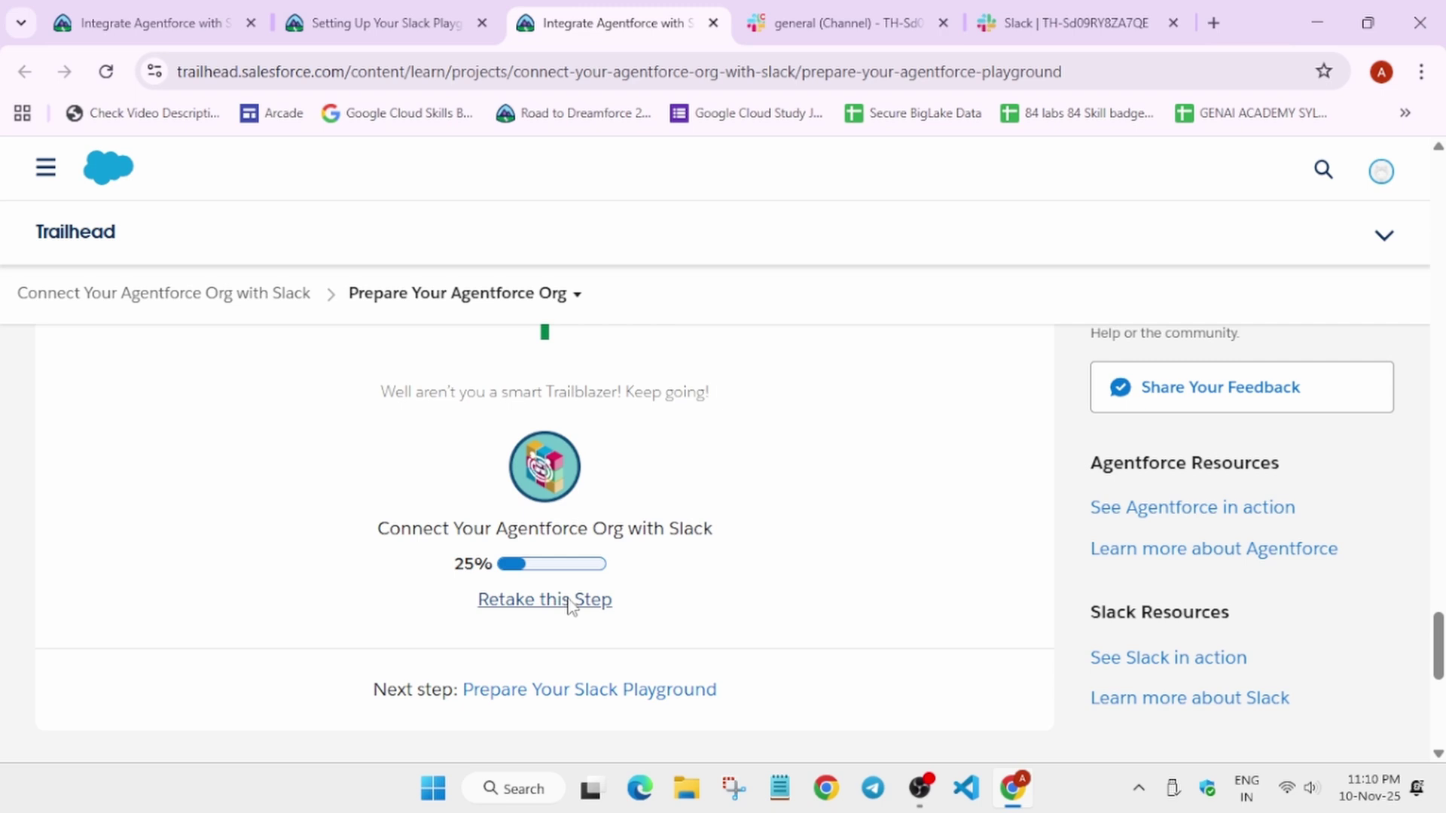
pyautogui.click(570, 608)
pyautogui.scroll(3, 336, 461)
pyautogui.scroll(2, 335, 467)
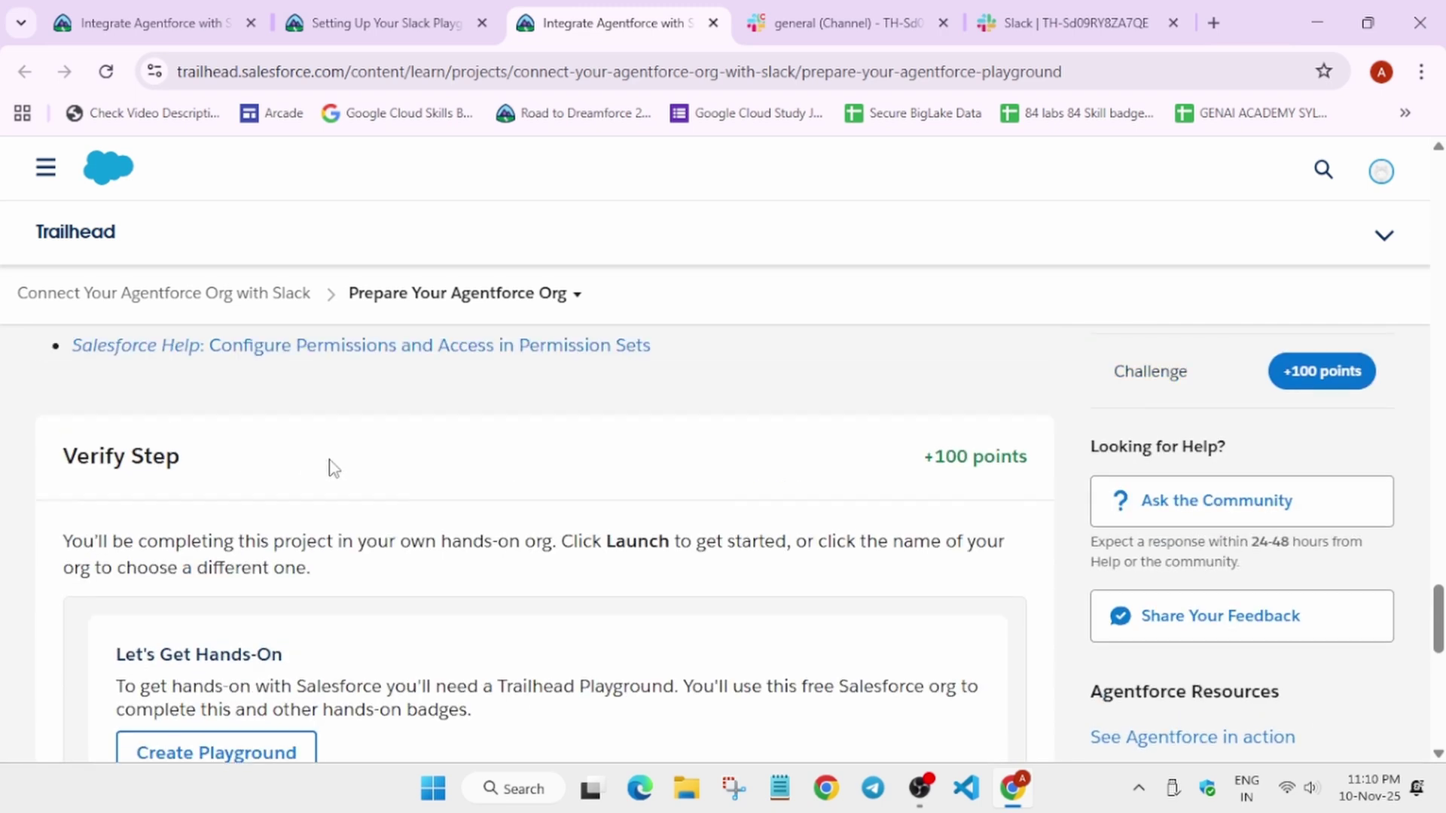
pyautogui.scroll(-2, 334, 469)
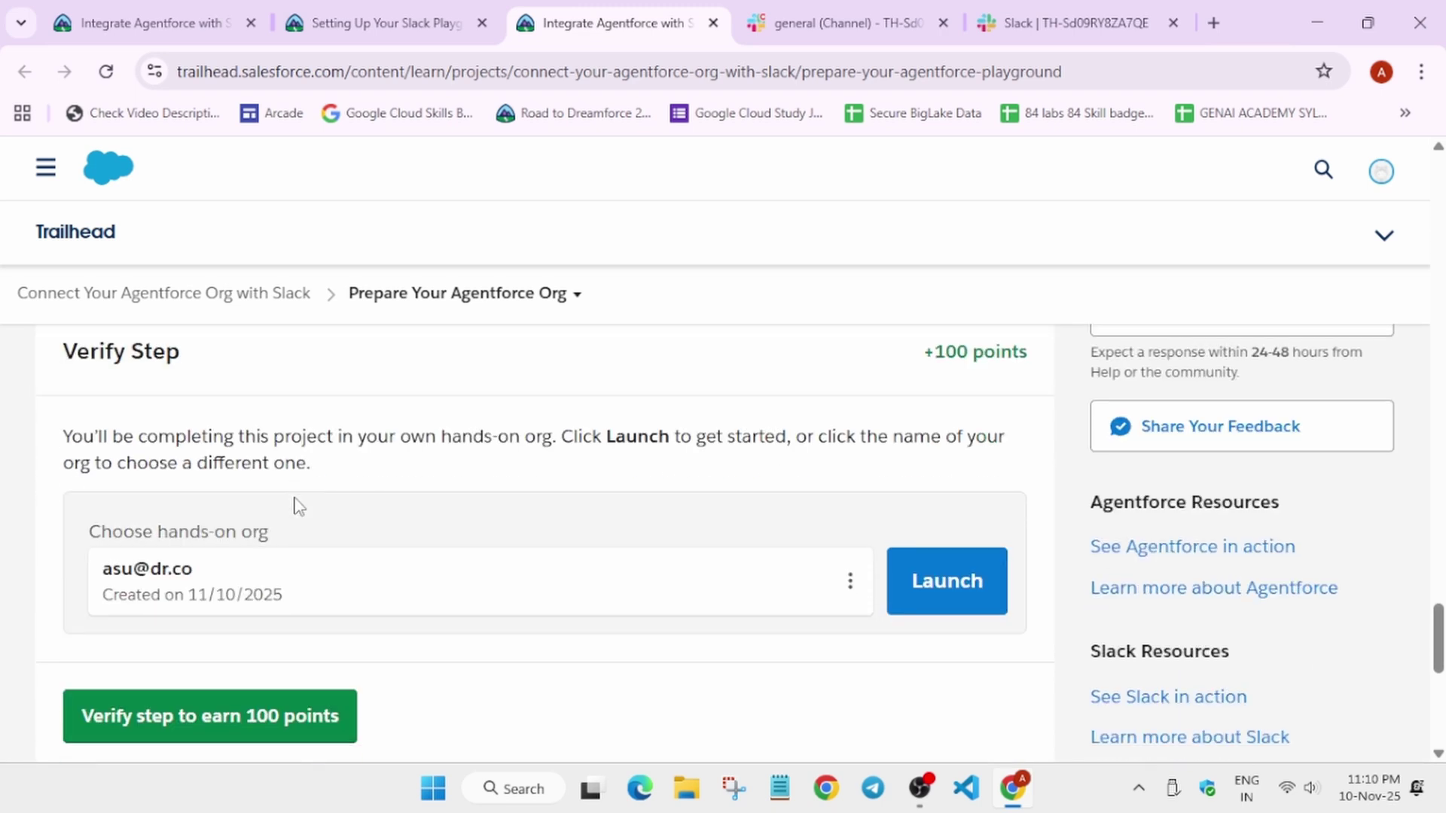
pyautogui.click(977, 599)
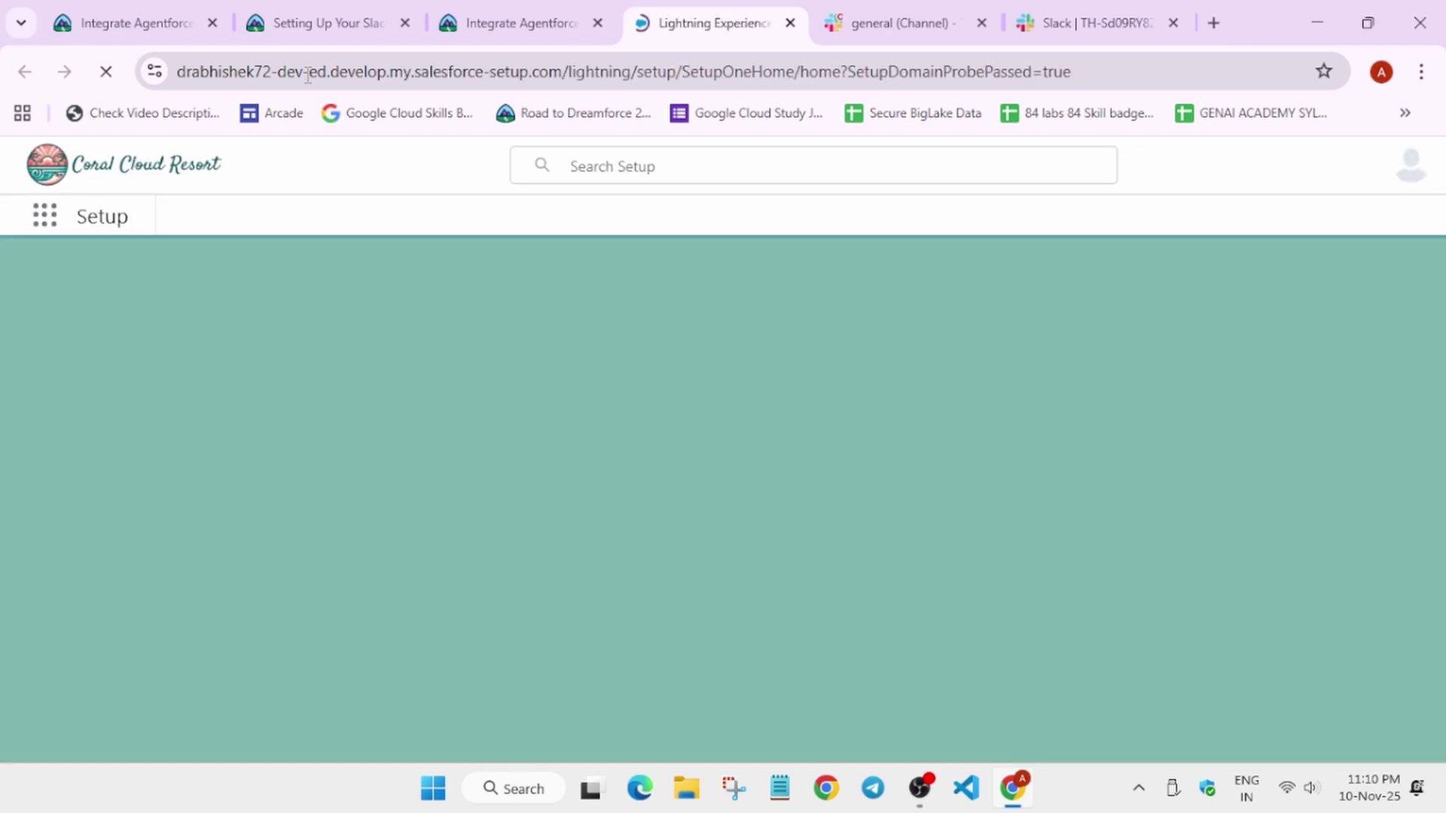
# Step: Copy the loaded Setup page's web address and go back to the Slack tab
pyautogui.click(309, 75)
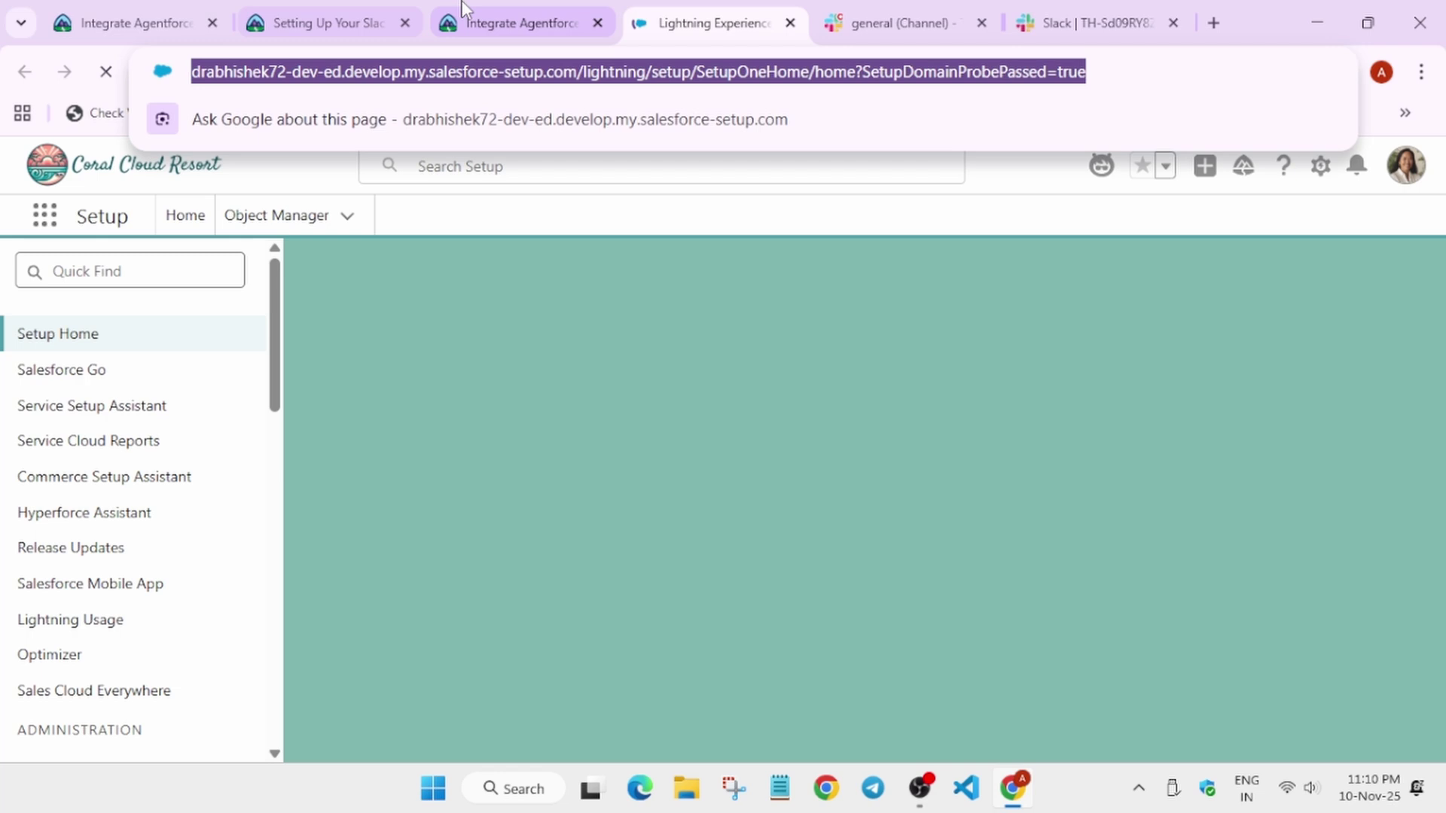
pyautogui.click(520, 23)
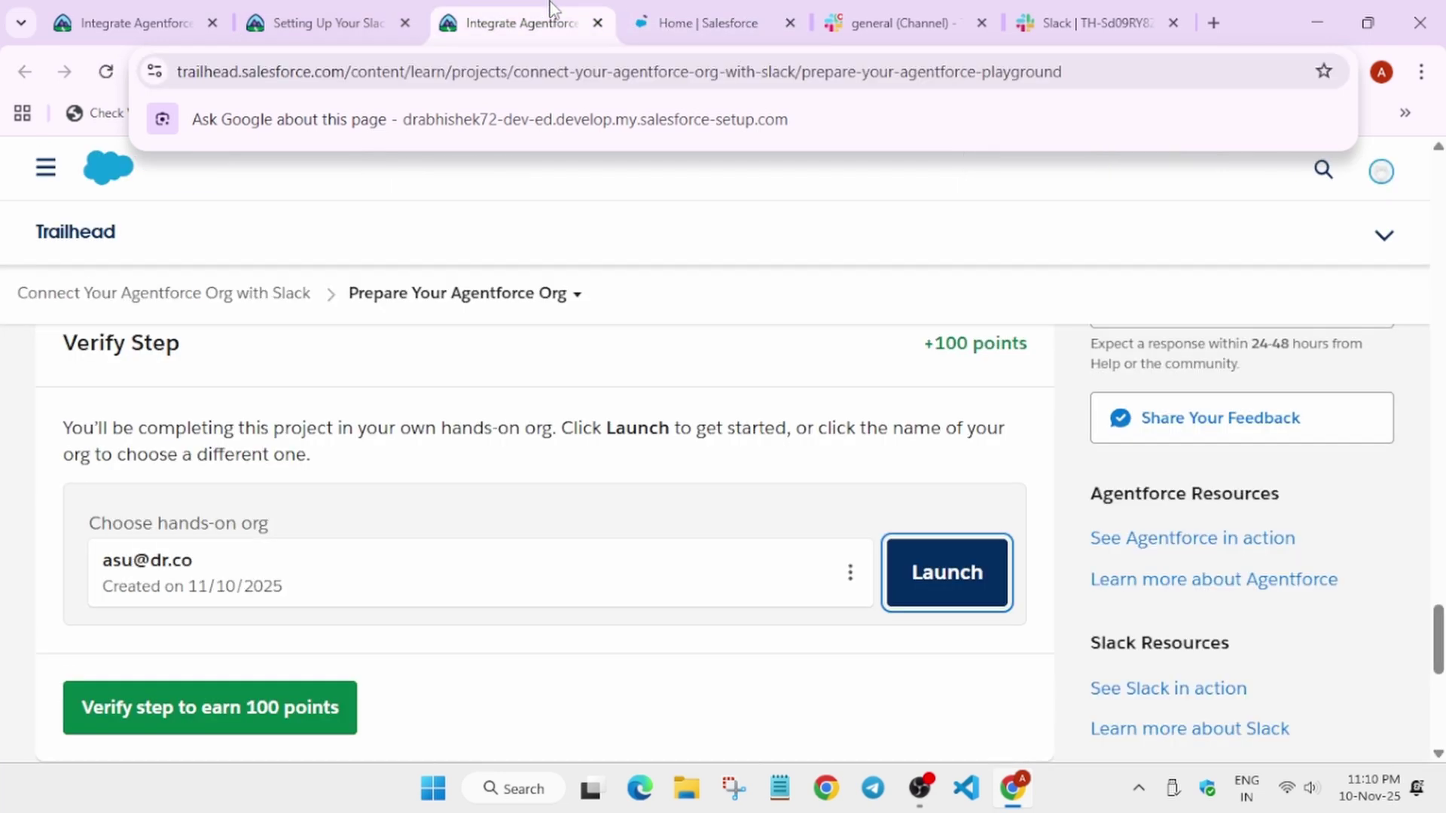
pyautogui.click(854, 9)
# Step: Paste the org URL, turn off automatic user account mapping, and request the connection
pyautogui.click(1083, 24)
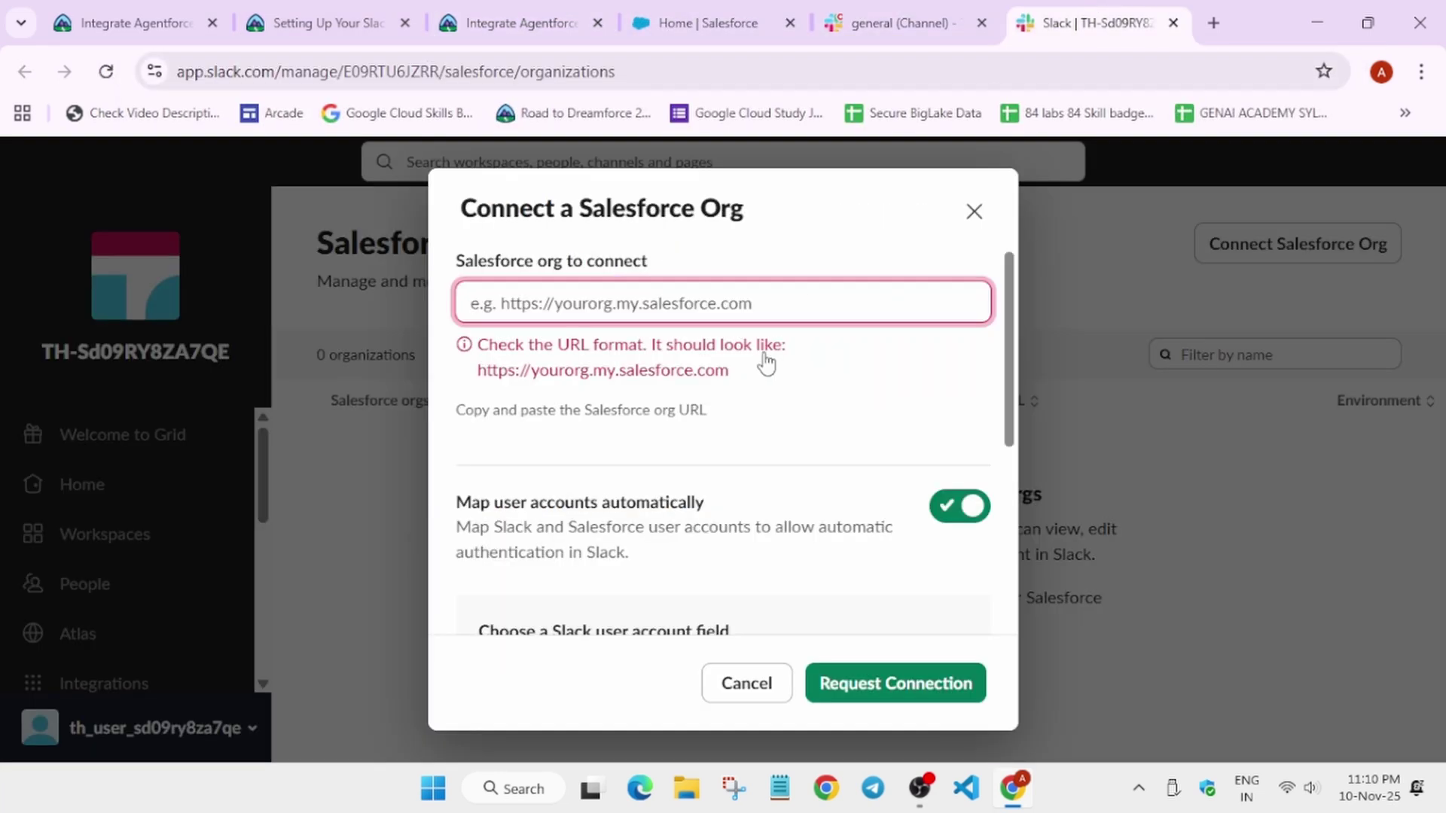
pyautogui.hotkey('ctrl', 'v')
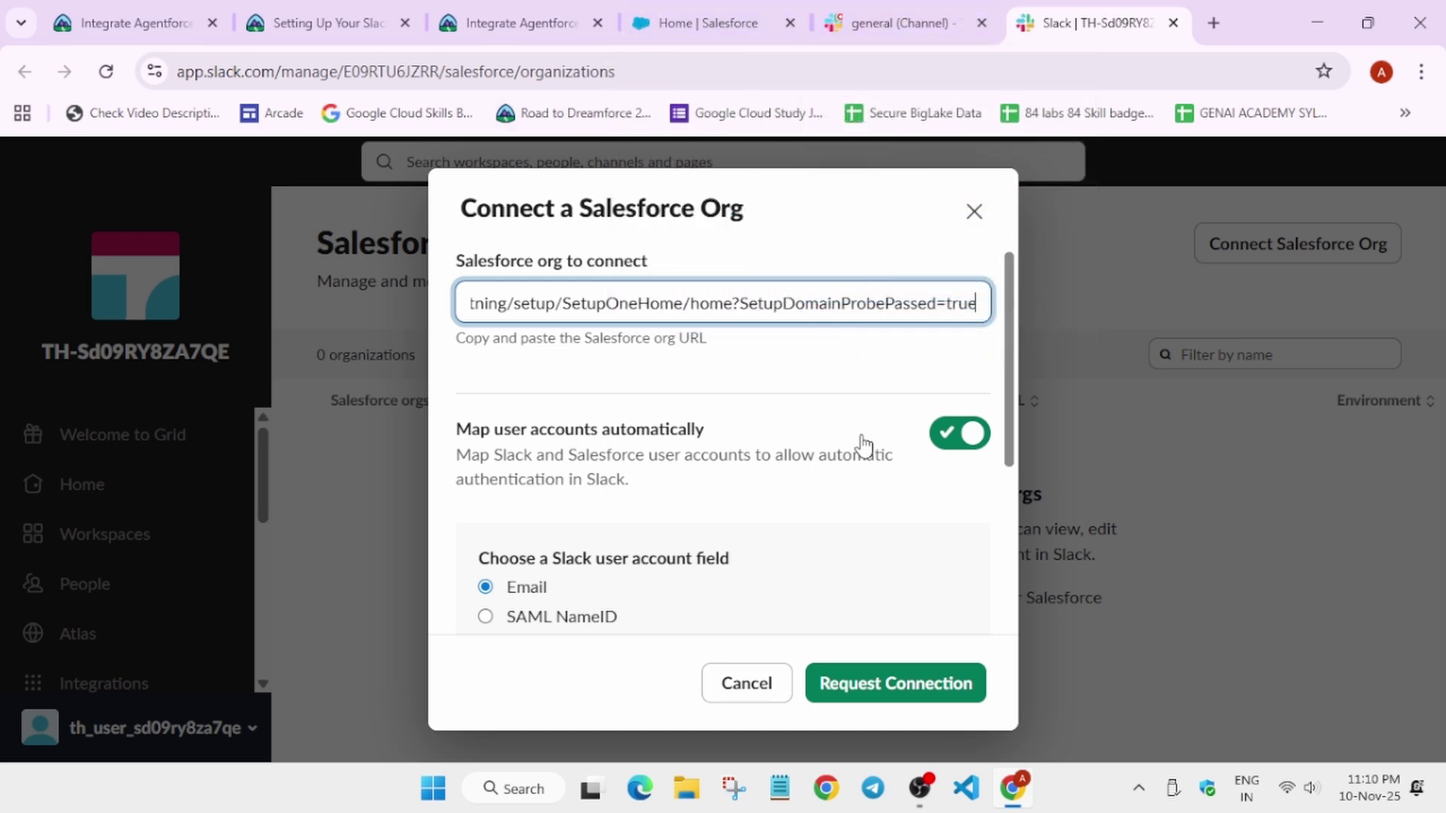
pyautogui.click(951, 450)
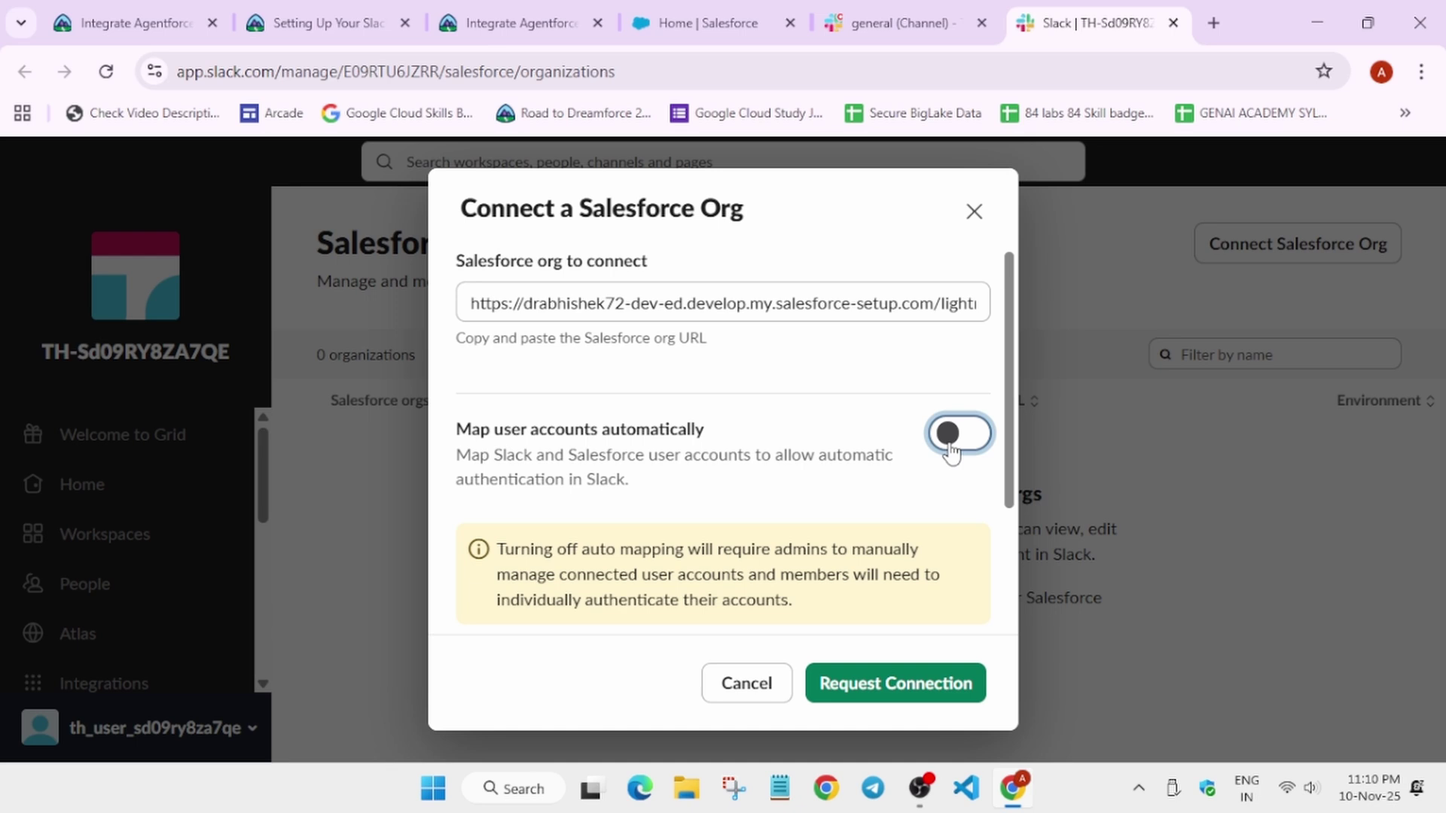
pyautogui.scroll(-3, 732, 523)
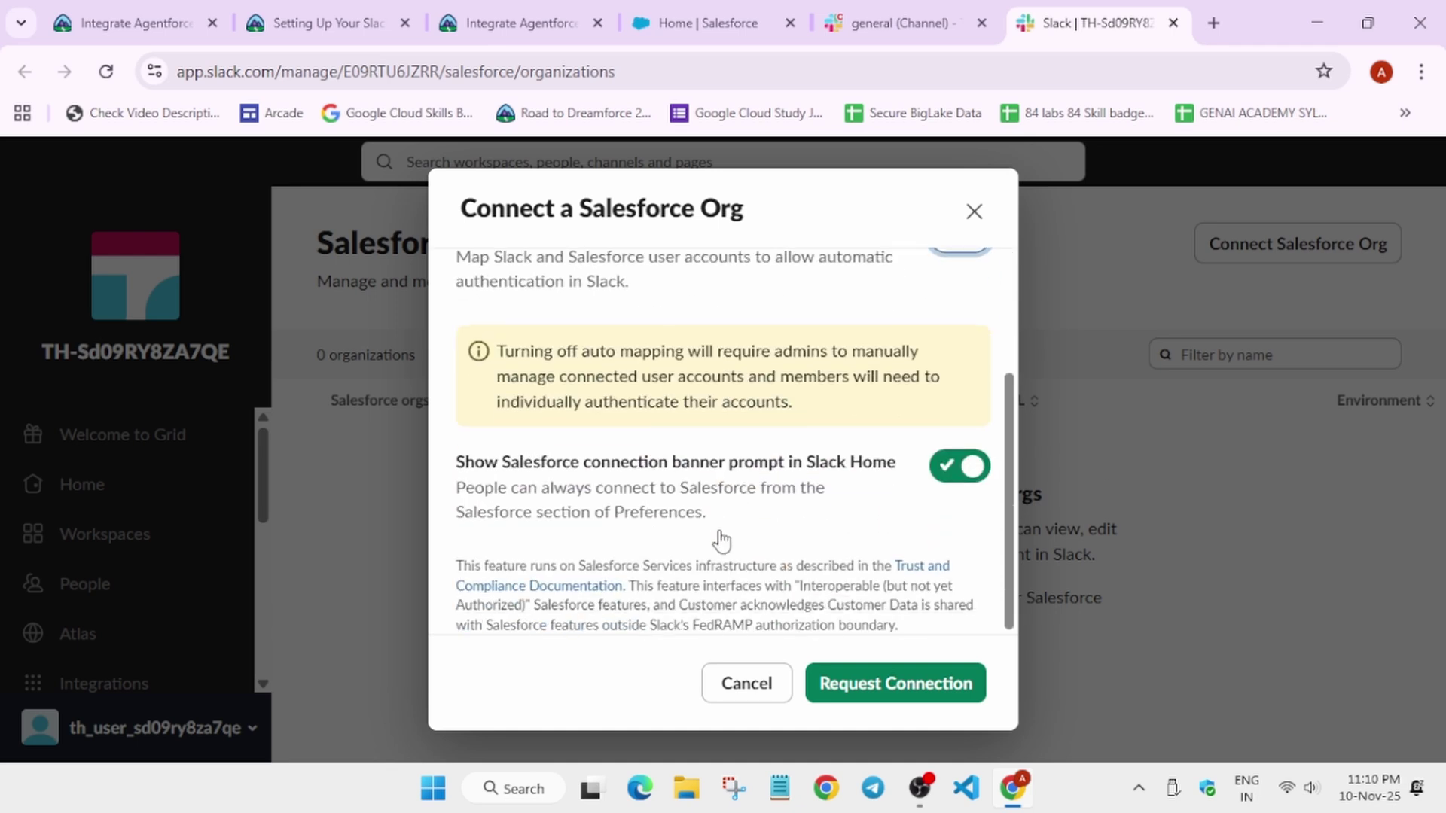
pyautogui.click(934, 687)
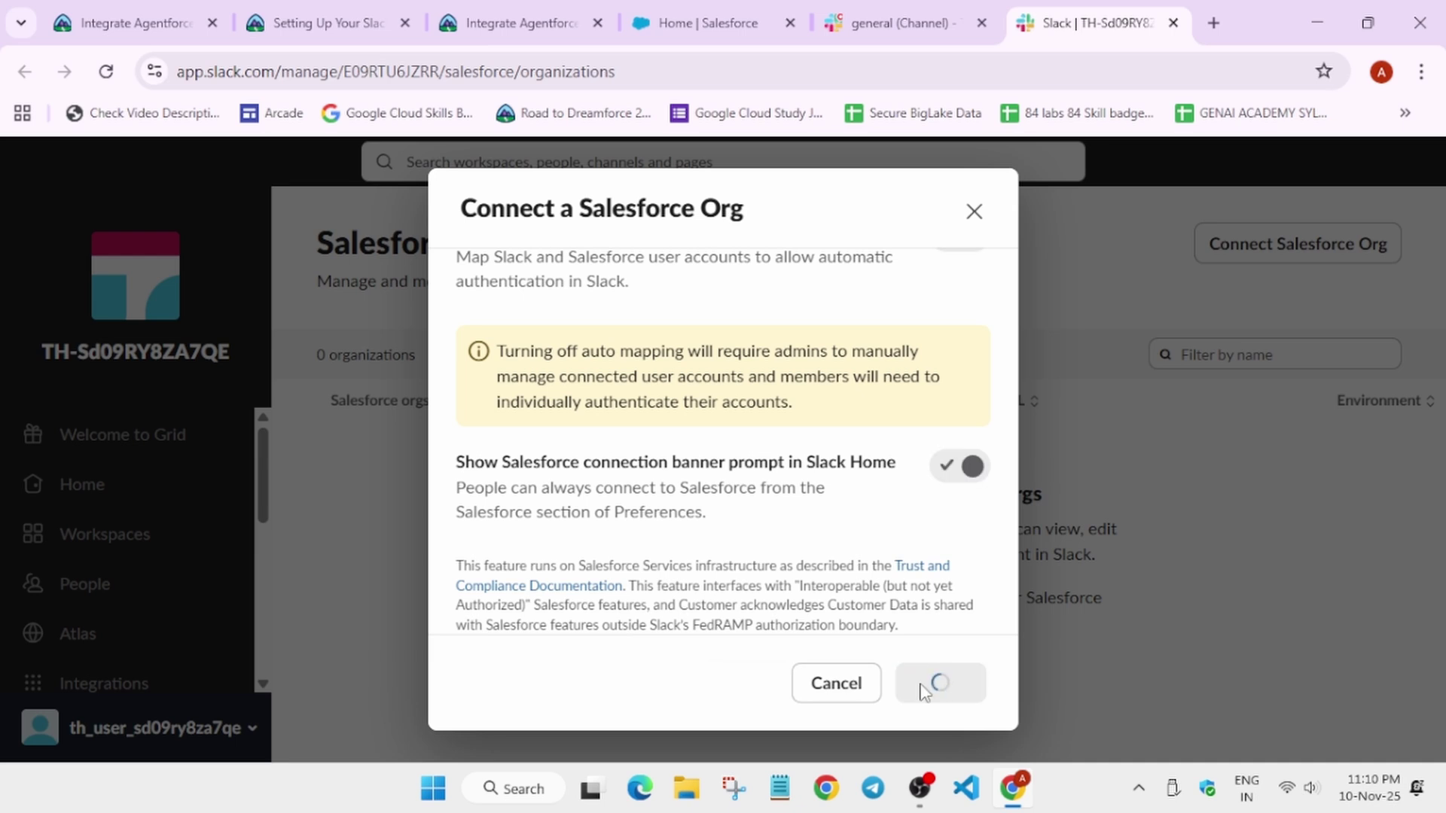
pyautogui.click(961, 614)
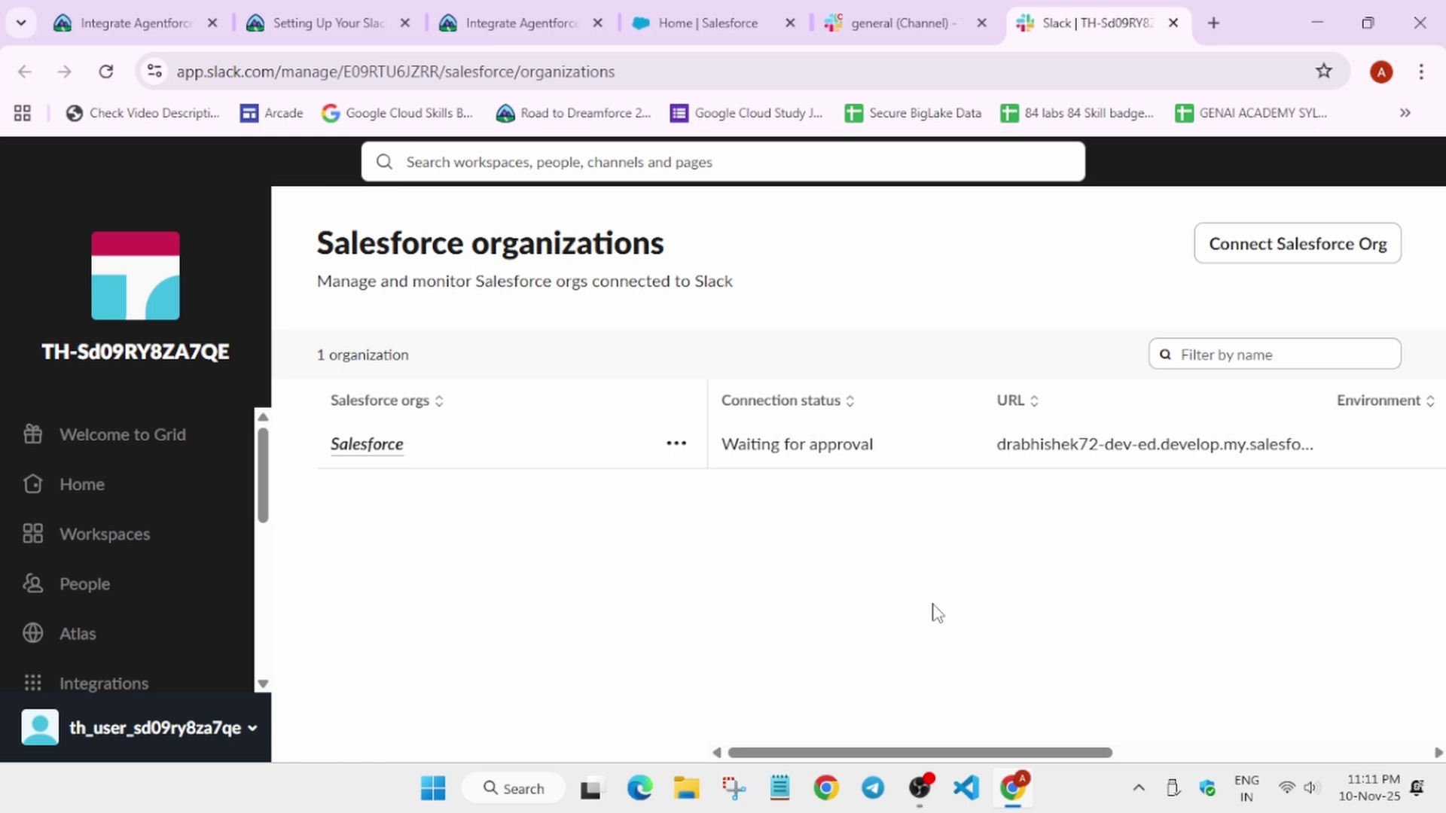
# Step: Run Verify step on the Prepare Your Agentforce Org page for 100 points
pyautogui.click(381, 10)
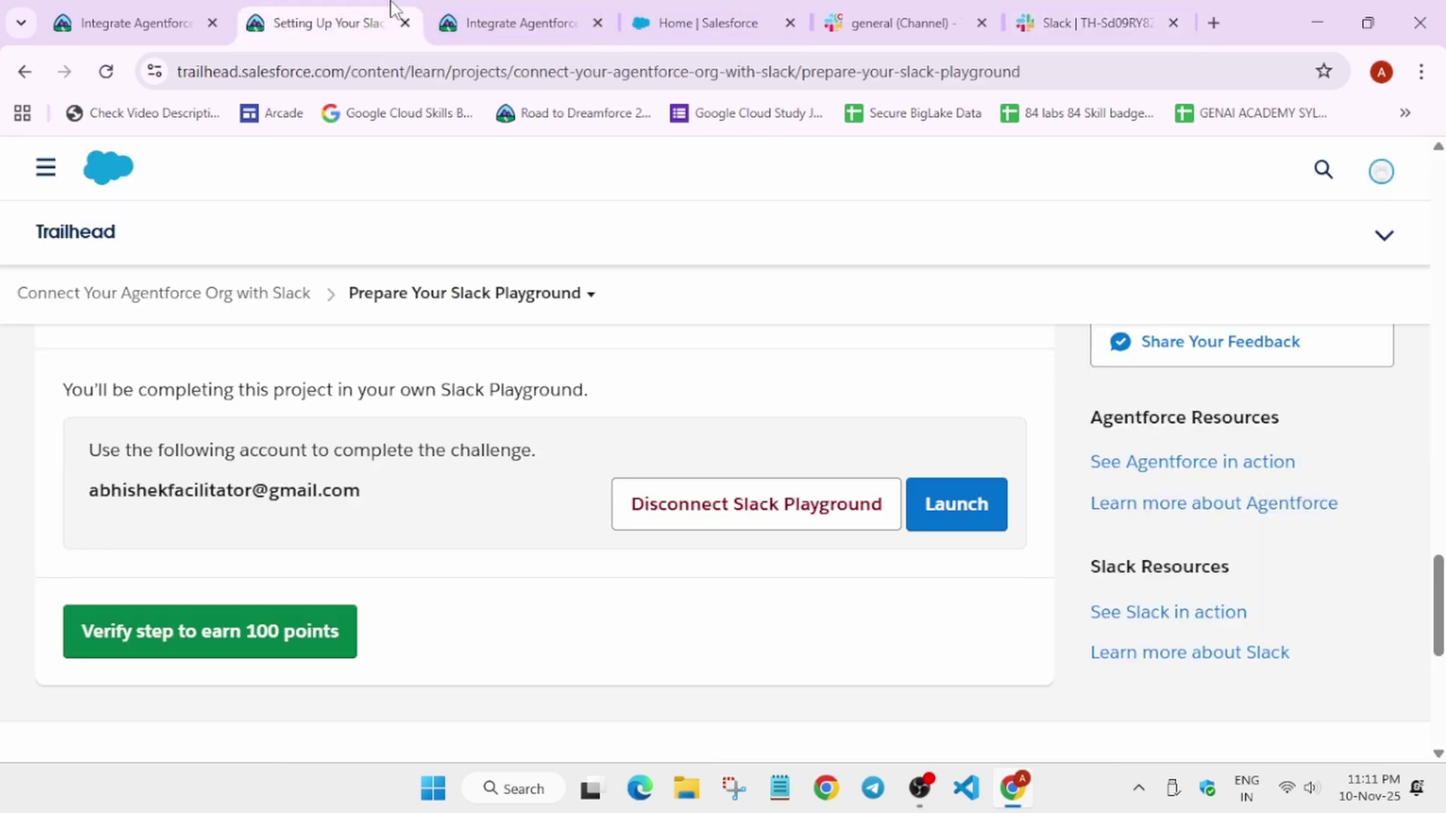
pyautogui.click(488, 10)
pyautogui.click(284, 707)
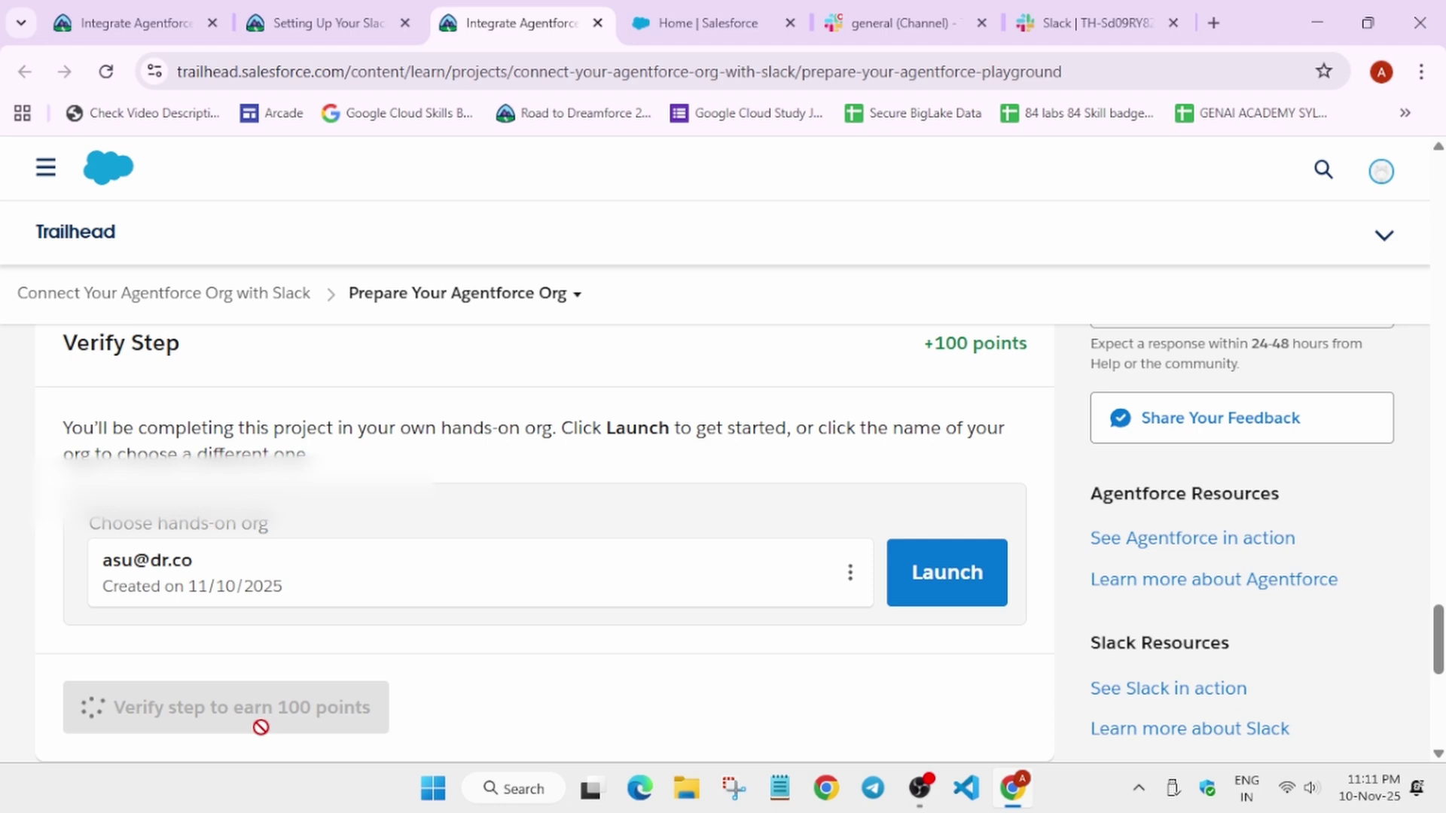